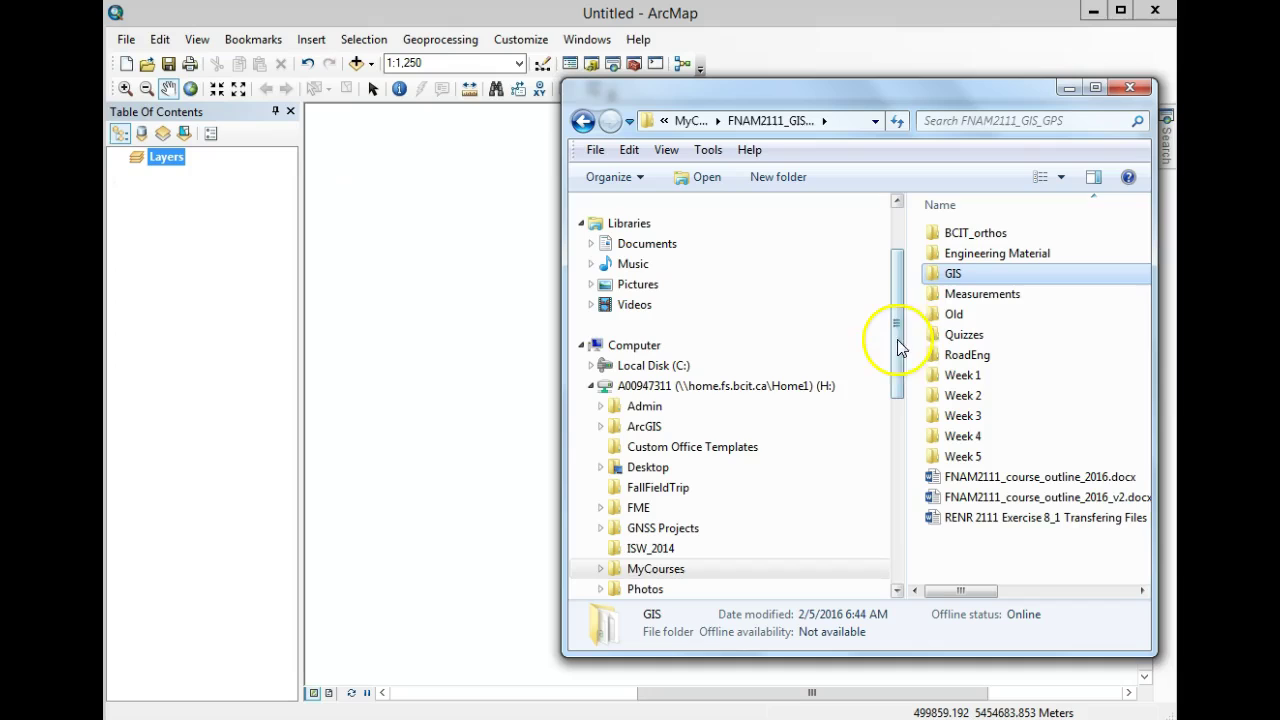
Step: Open the course GIS folder in Explorer to see BC webservices.csv and the project folders
{"action": "double_click", "coordinate": [934, 275]}
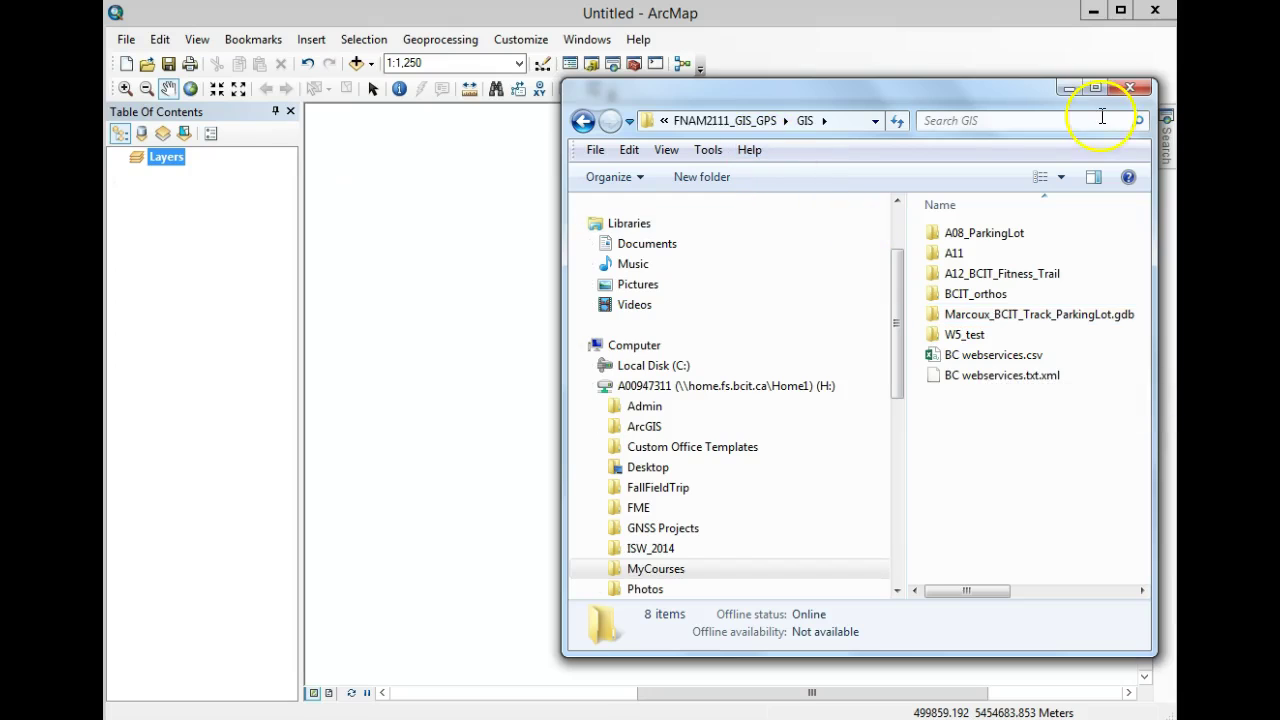
Step: Drag BC webservices.csv from Catalog's Folder Connections > course > GIS into the table of contents
{"action": "left_click", "coordinate": [1069, 88]}
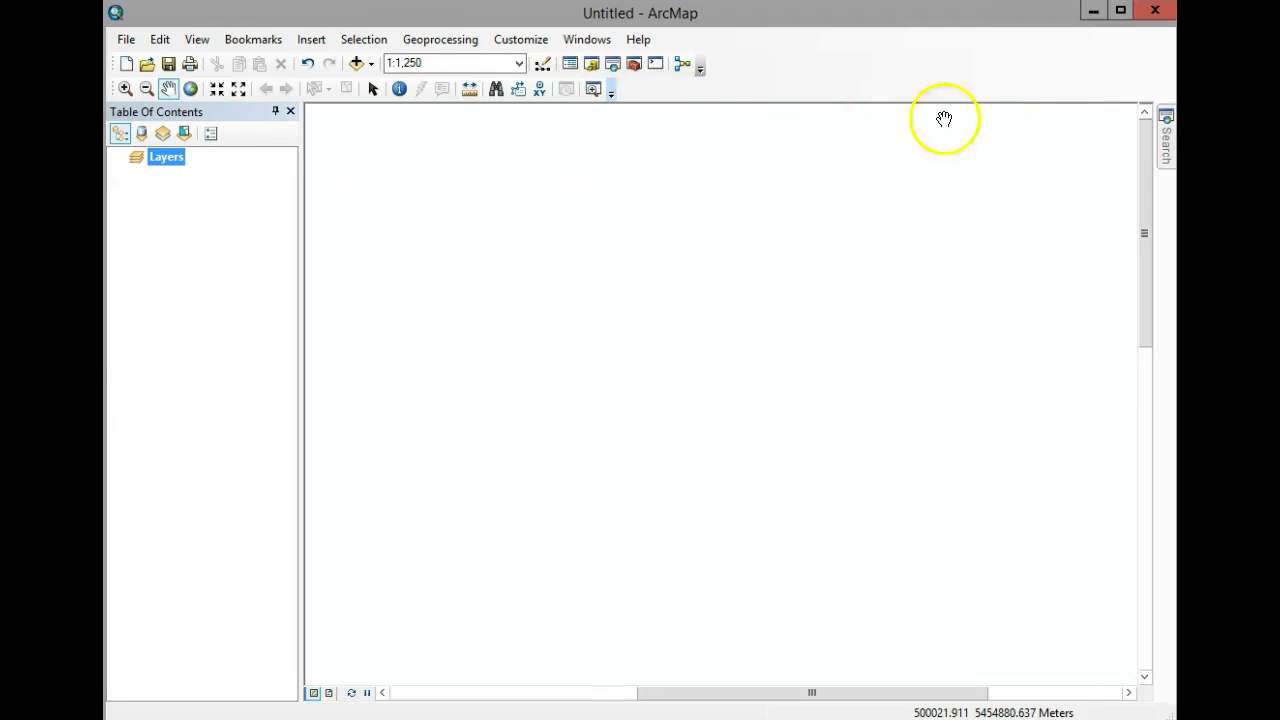
{"action": "left_click", "coordinate": [591, 66]}
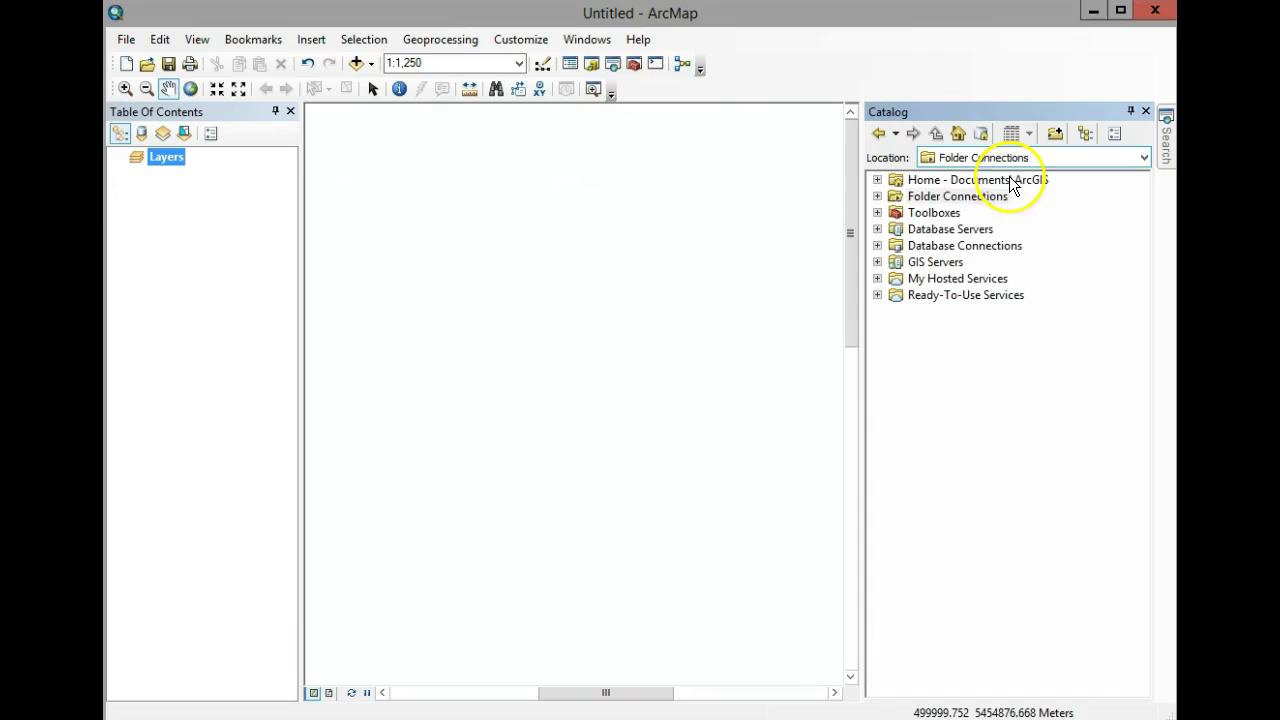
{"action": "left_click", "coordinate": [877, 196]}
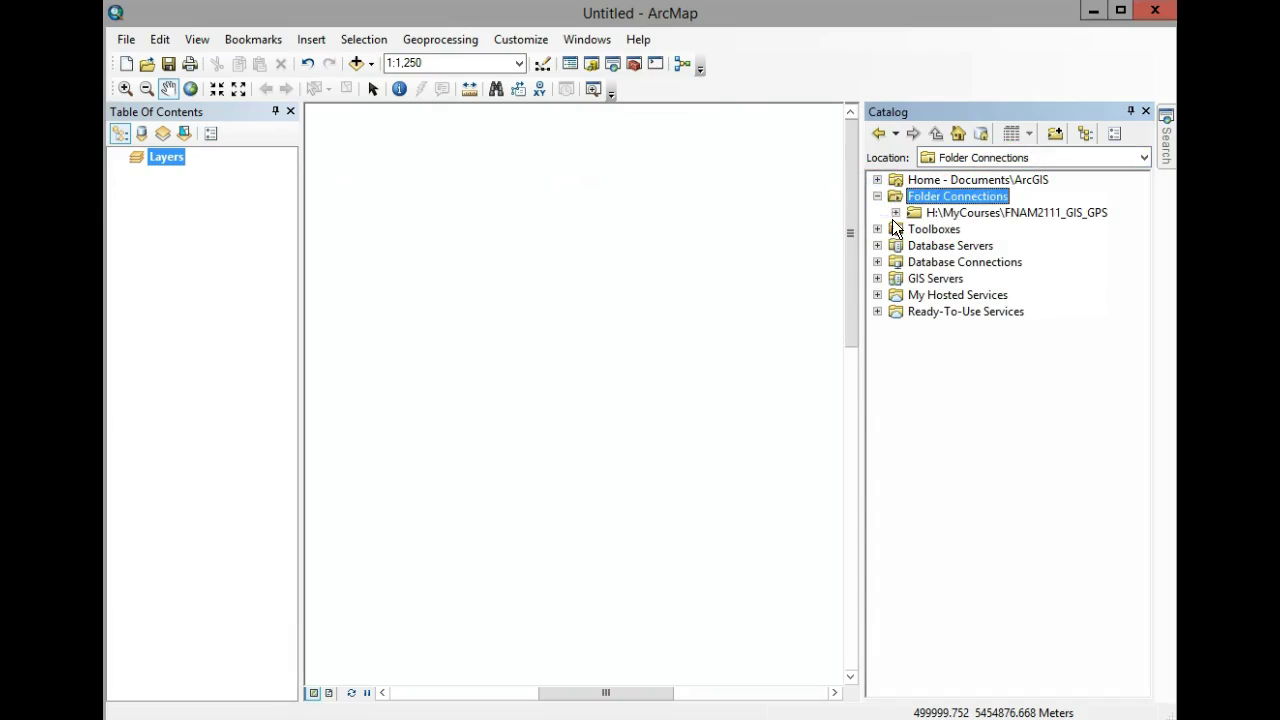
{"action": "left_click", "coordinate": [895, 212]}
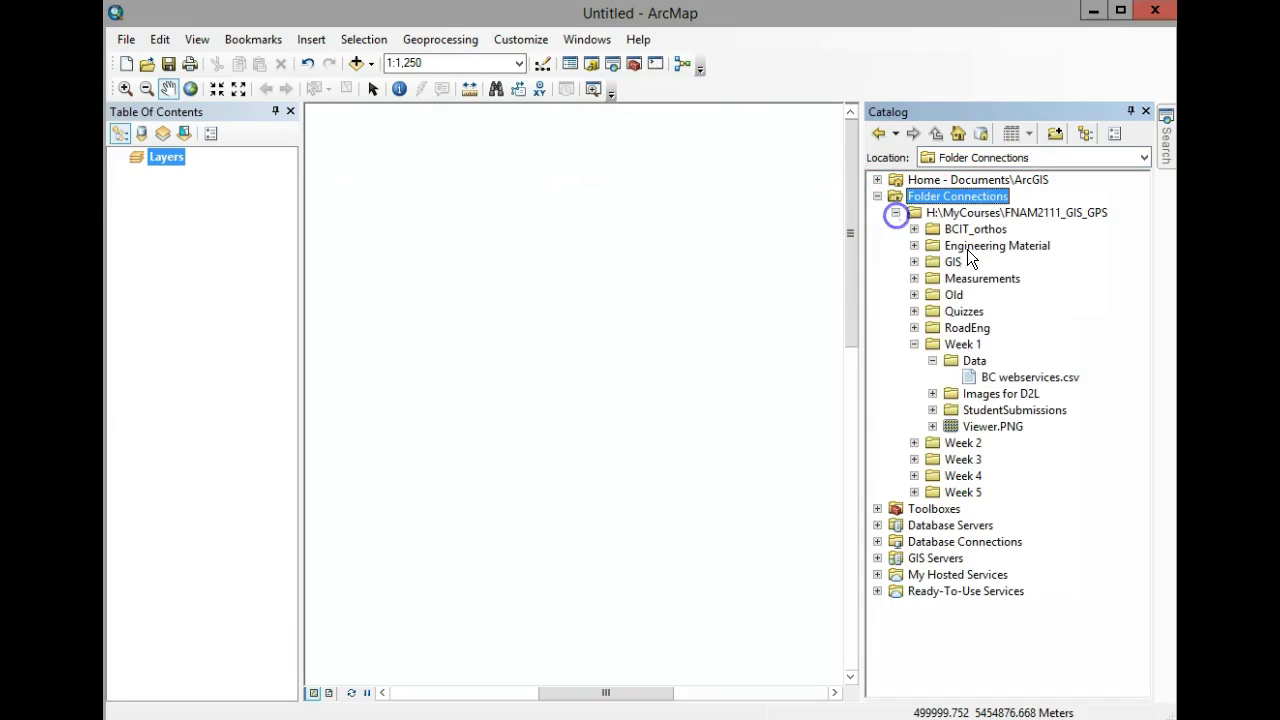
{"action": "left_click", "coordinate": [913, 262]}
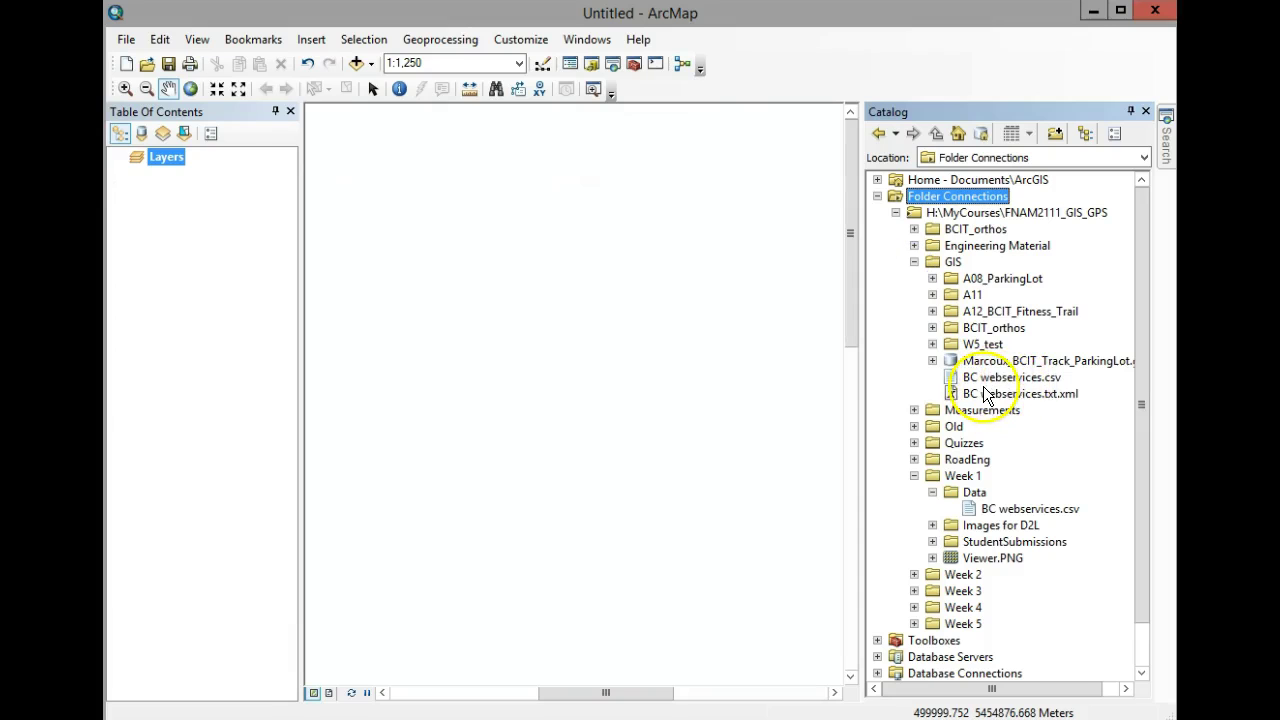
{"action": "left_click_drag", "start_coordinate": [985, 380], "coordinate": [200, 230]}
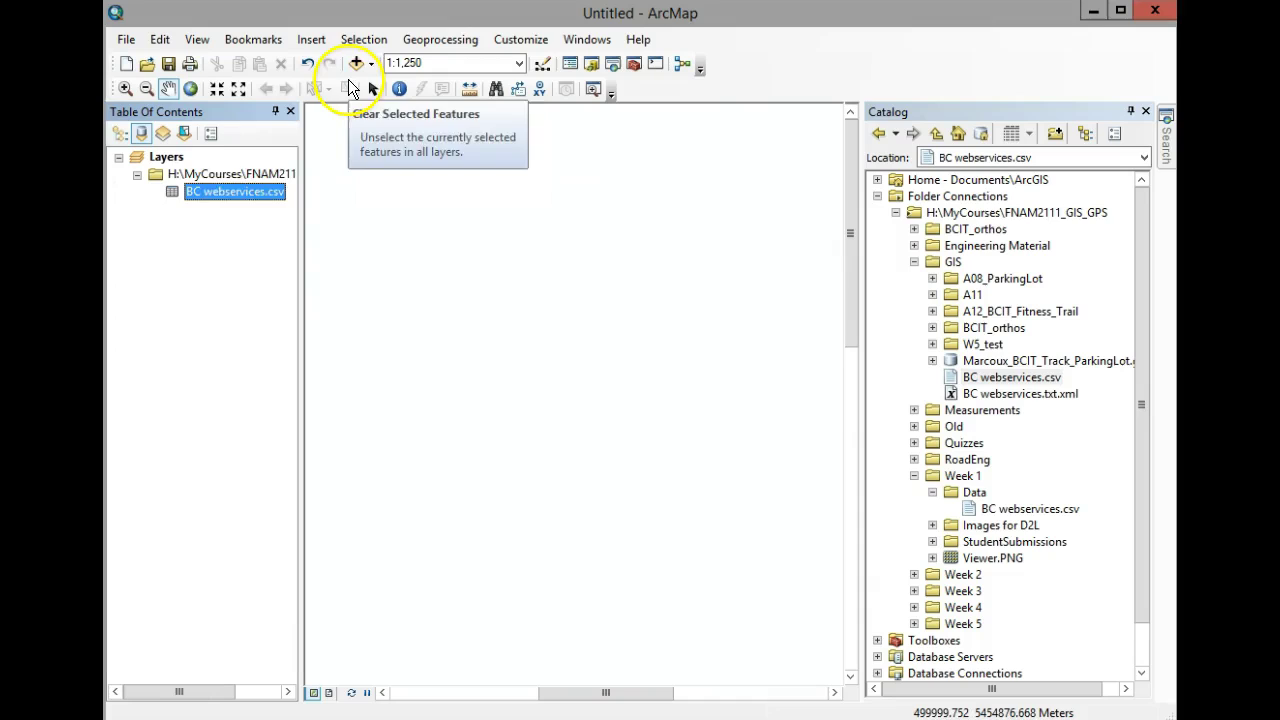
{"action": "left_click", "coordinate": [1147, 110]}
{"action": "left_click", "coordinate": [1146, 109]}
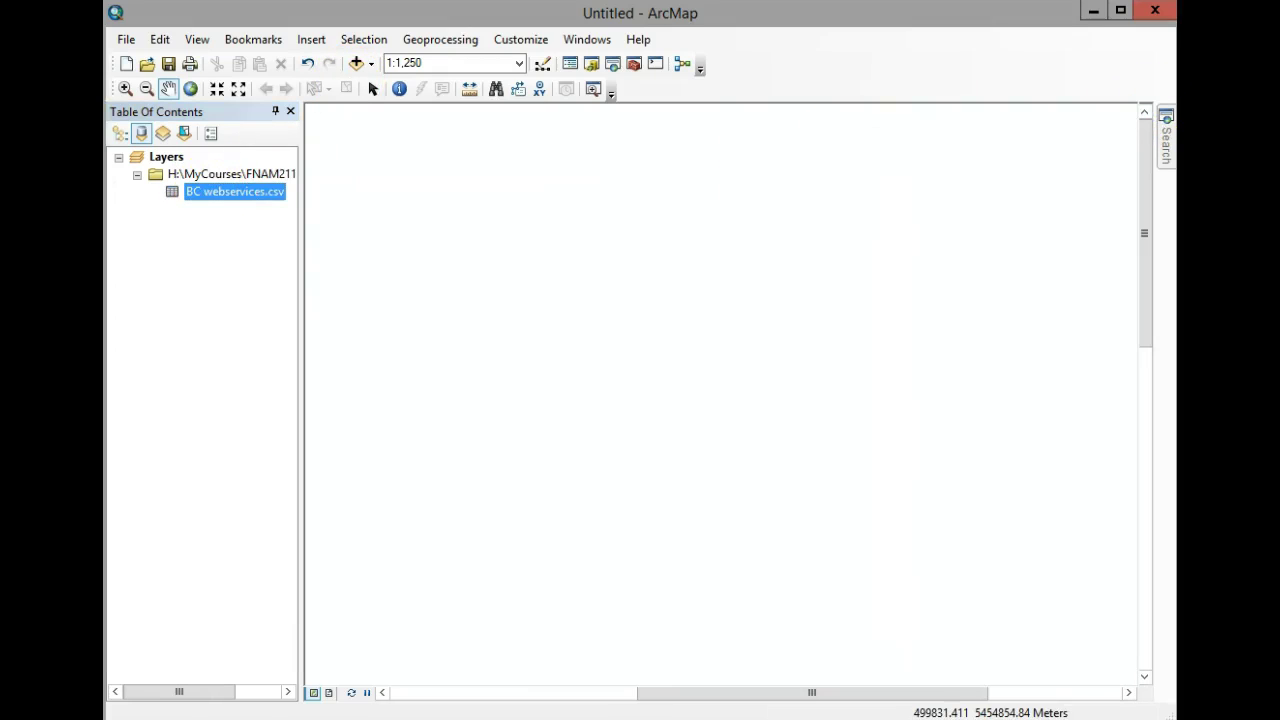
Step: Open the BC webservices.csv attribute table and enlarge its window
{"action": "right_click", "coordinate": [216, 206]}
{"action": "left_click", "coordinate": [229, 203]}
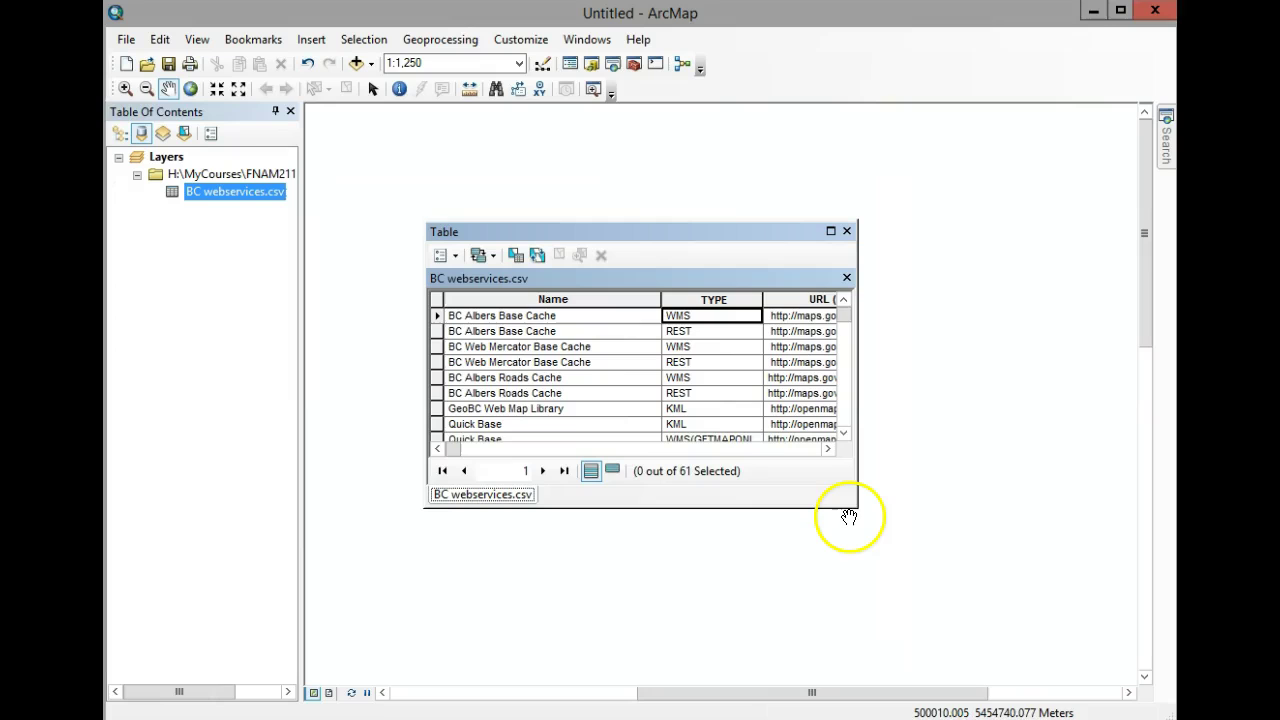
{"action": "left_click_drag", "start_coordinate": [855, 505], "coordinate": [1131, 596]}
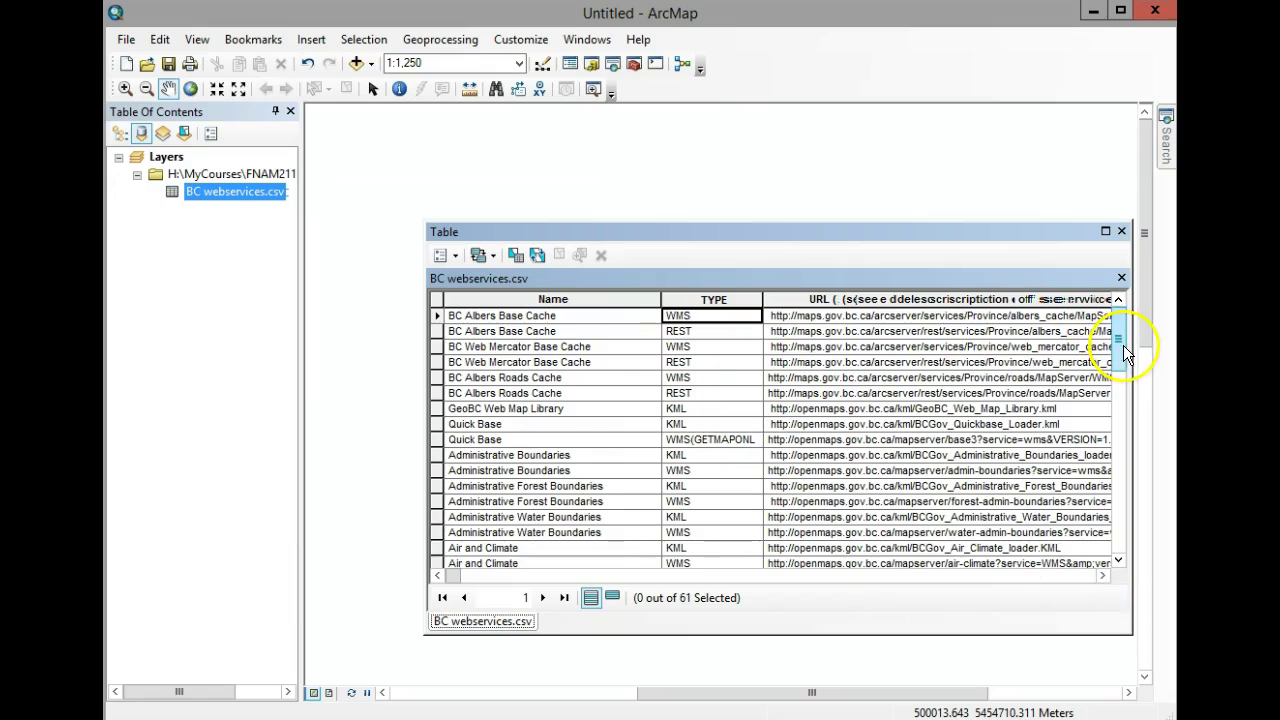
{"action": "left_click_drag", "start_coordinate": [1122, 348], "coordinate": [1138, 430]}
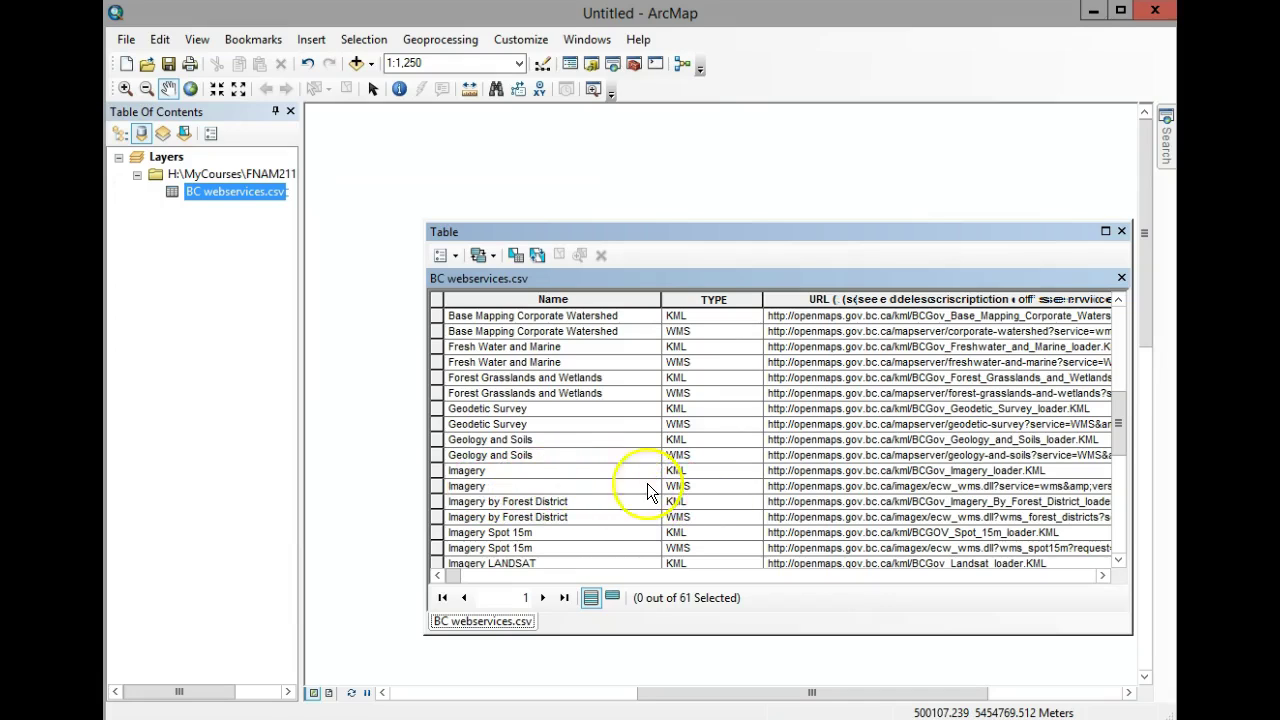
Step: Copy the URL from the Imagery WMS record
{"action": "left_click", "coordinate": [839, 488]}
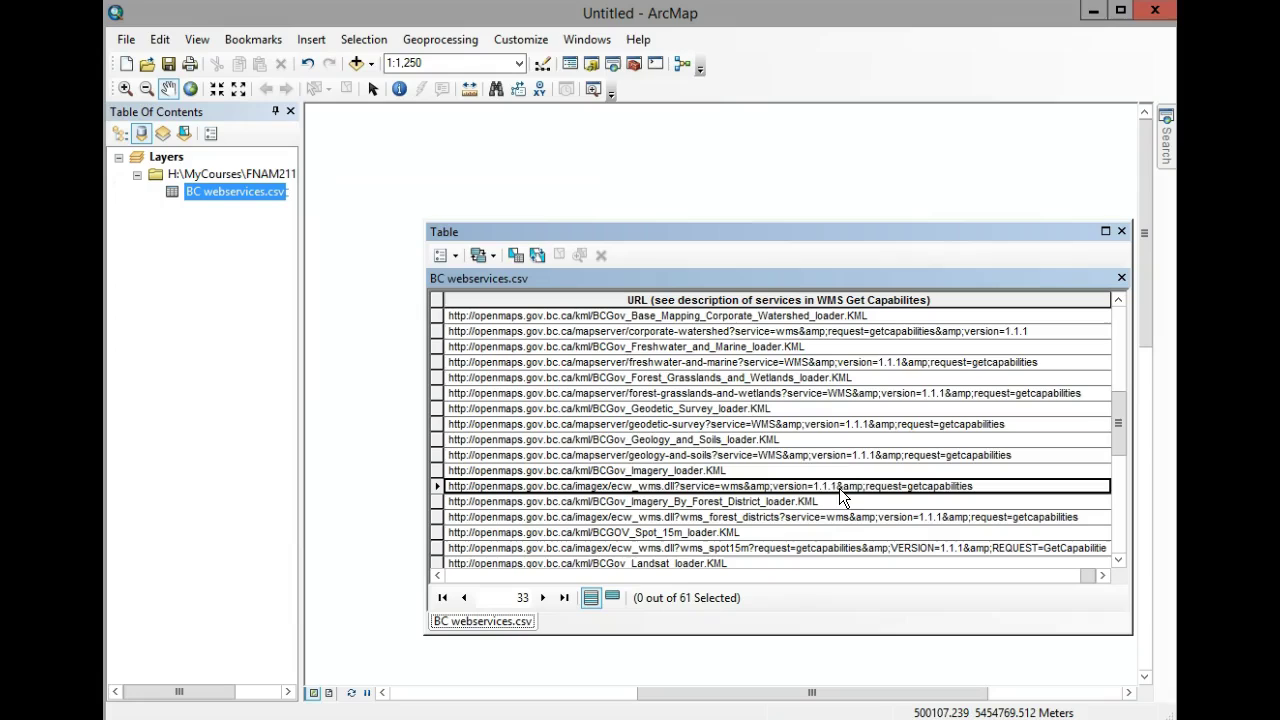
{"action": "left_click", "coordinate": [839, 488]}
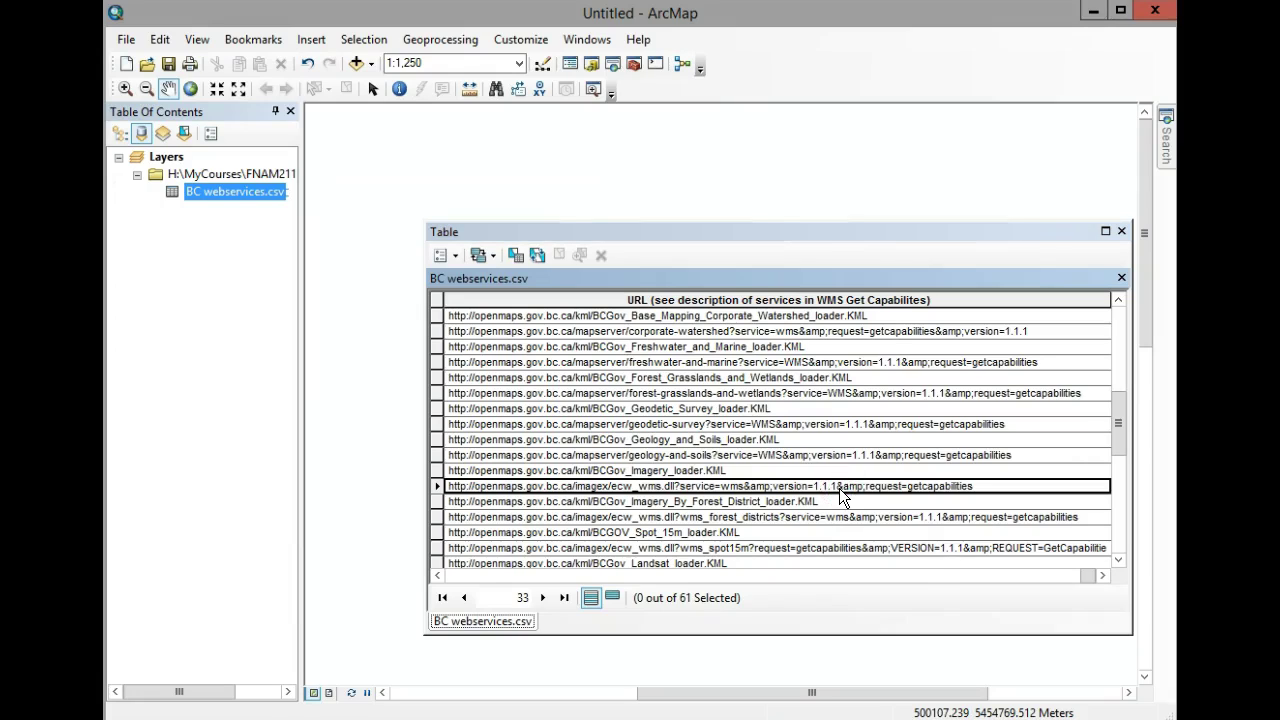
{"action": "right_click", "coordinate": [839, 488]}
{"action": "left_click", "coordinate": [892, 526]}
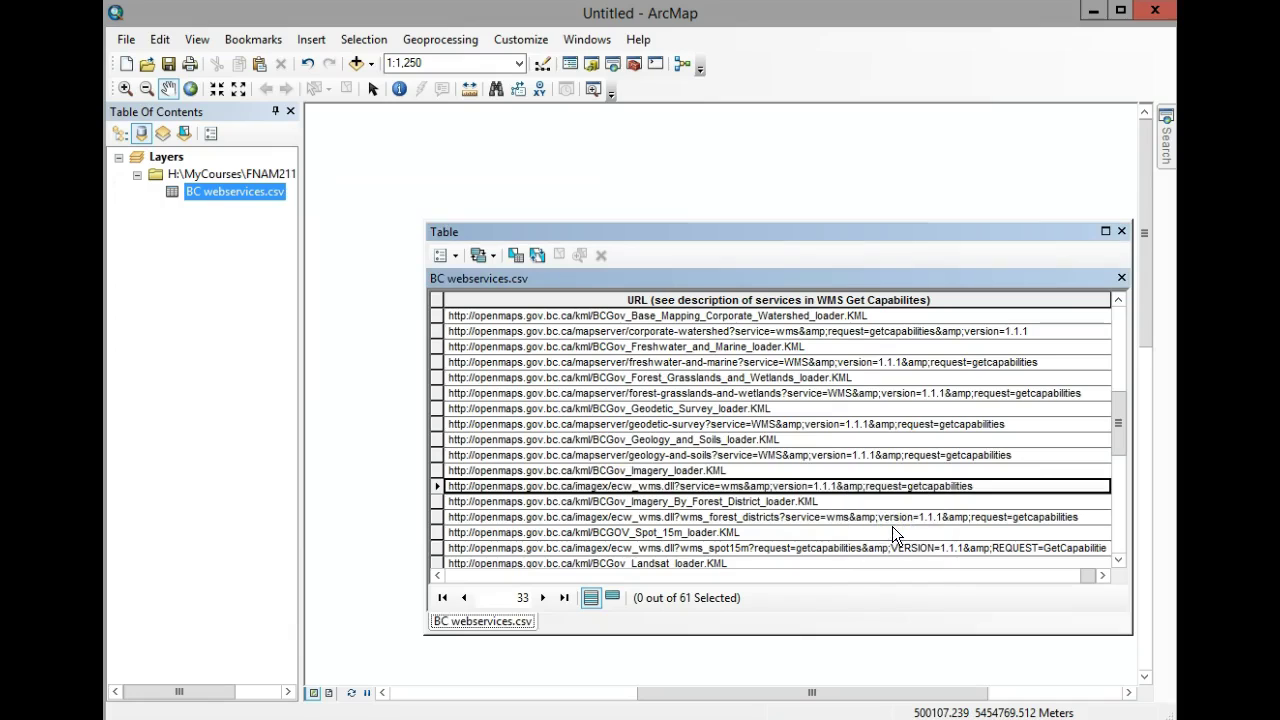
Step: In Add Data, go up to GIS Servers and start an Add WMS Server connection
{"action": "left_click", "coordinate": [358, 65]}
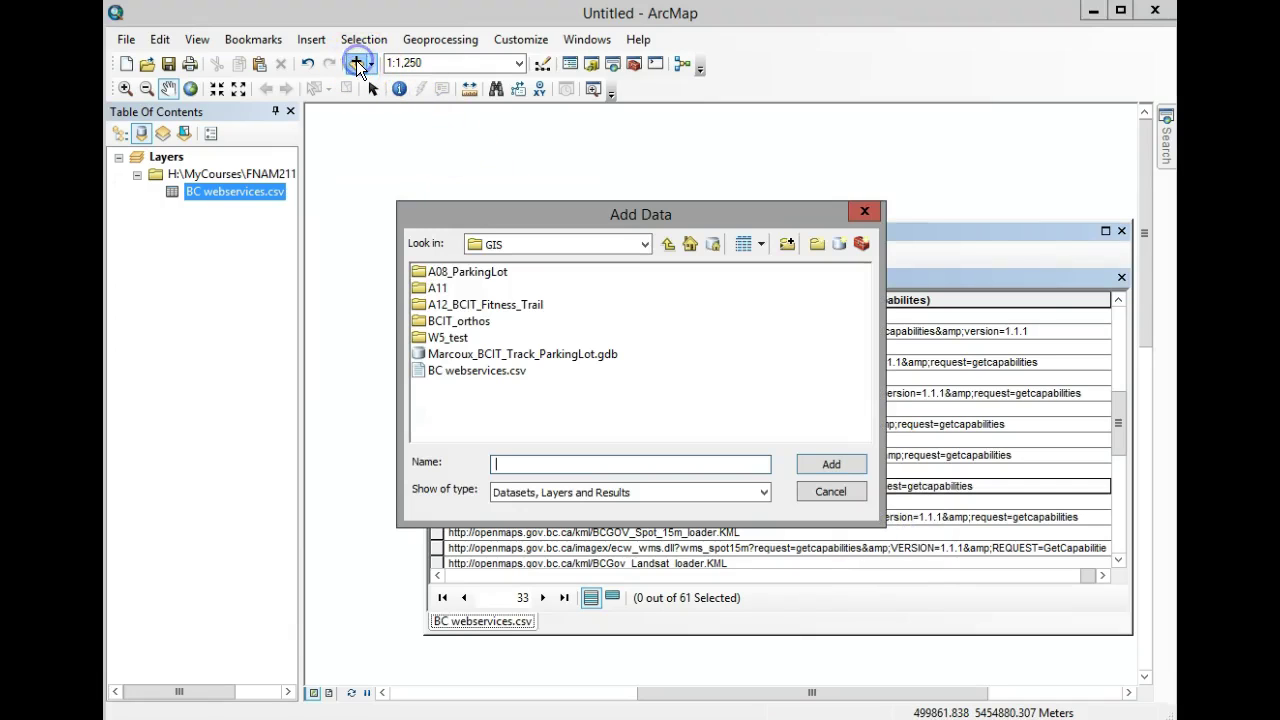
{"action": "left_click", "coordinate": [663, 246]}
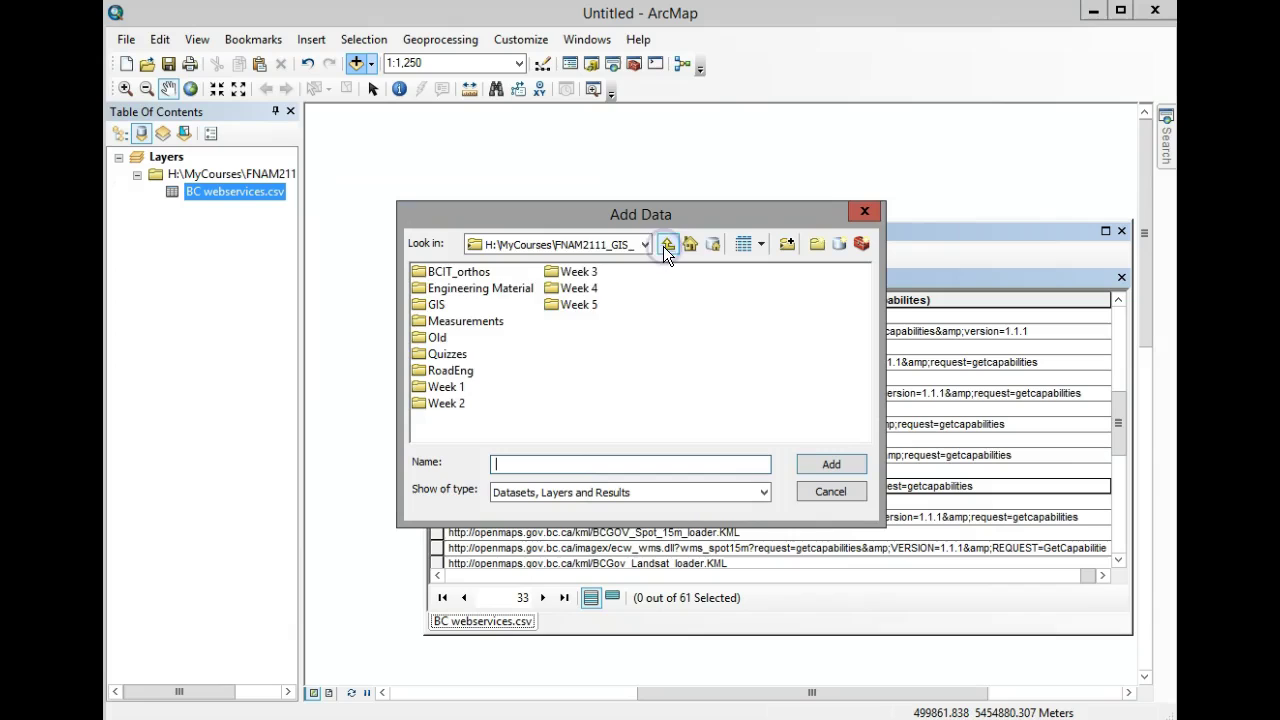
{"action": "left_click", "coordinate": [663, 246]}
{"action": "left_click", "coordinate": [663, 246]}
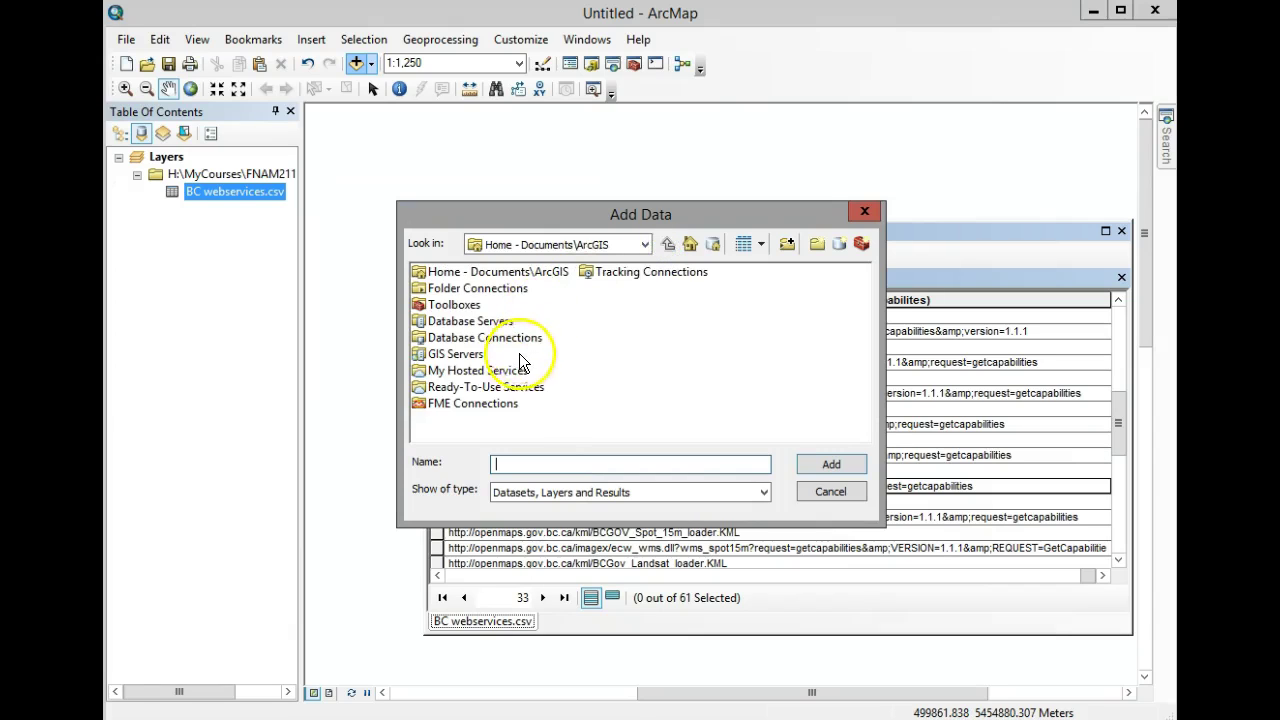
{"action": "double_click", "coordinate": [466, 354]}
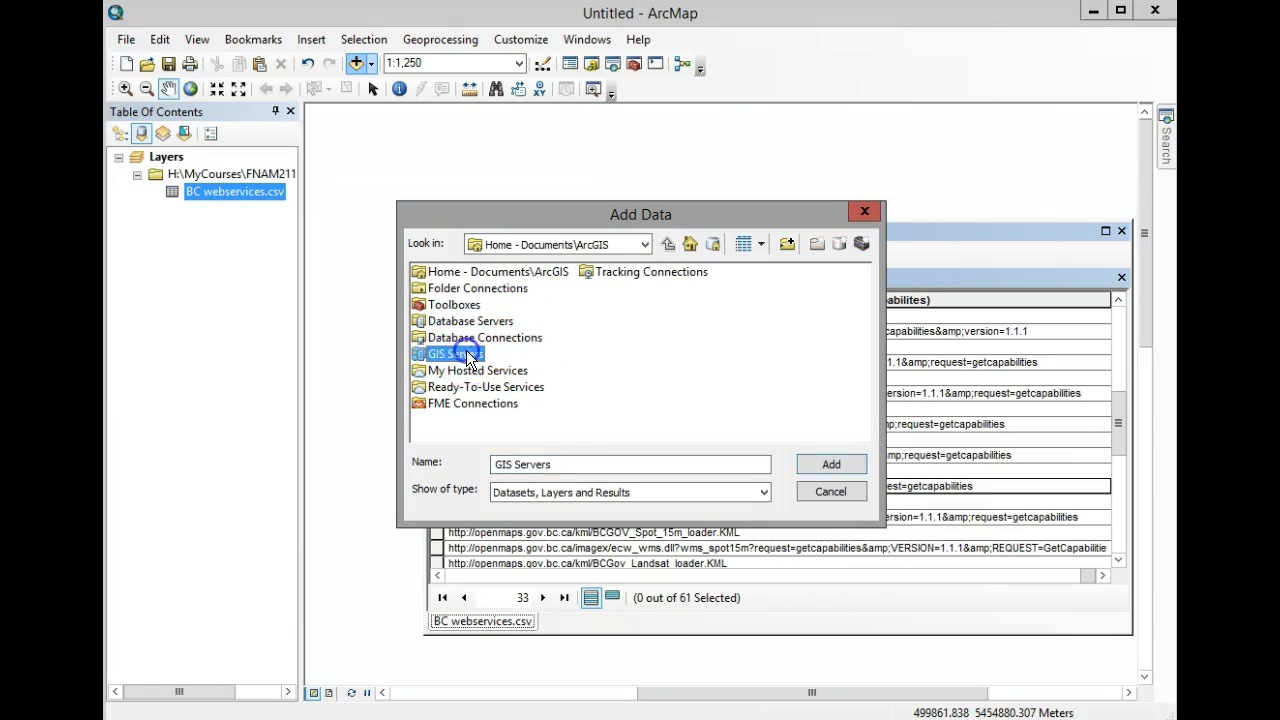
{"action": "double_click", "coordinate": [472, 322]}
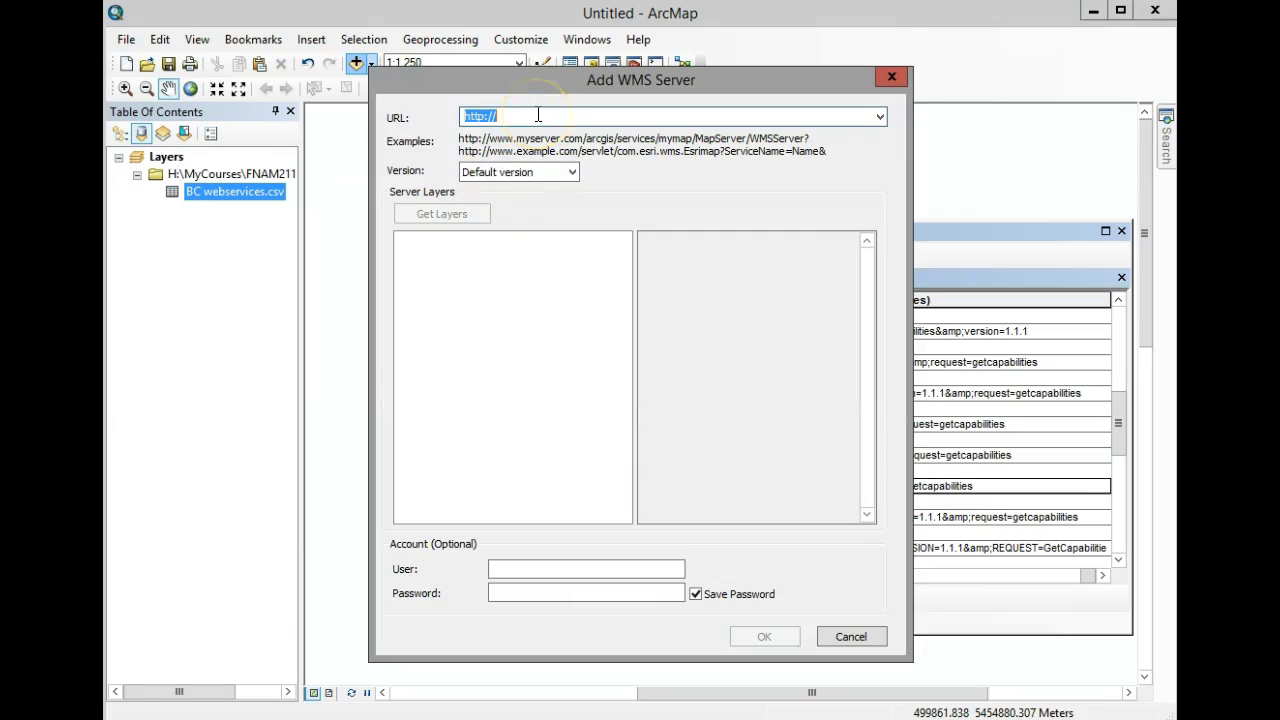
Step: Paste the openmaps Imagery WMS URL, fetch its layers and create the connection
{"action": "key", "text": "ctrl+v"}
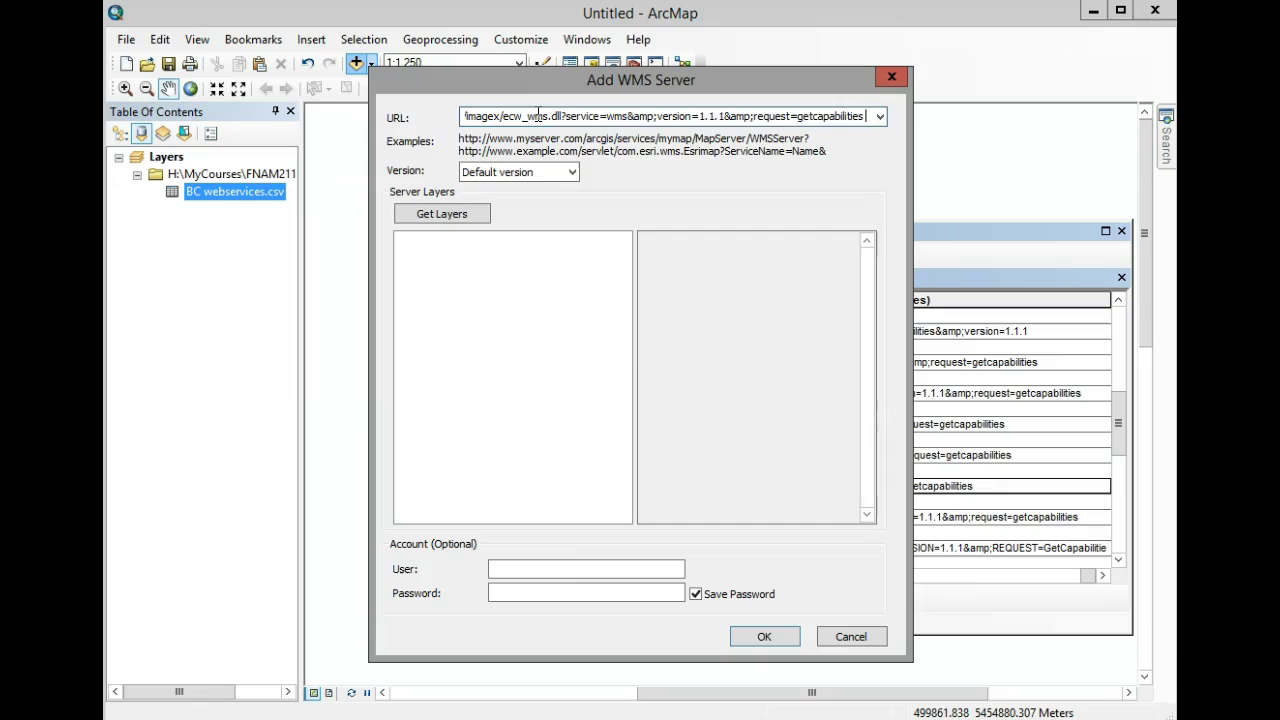
{"action": "right_click", "coordinate": [537, 112]}
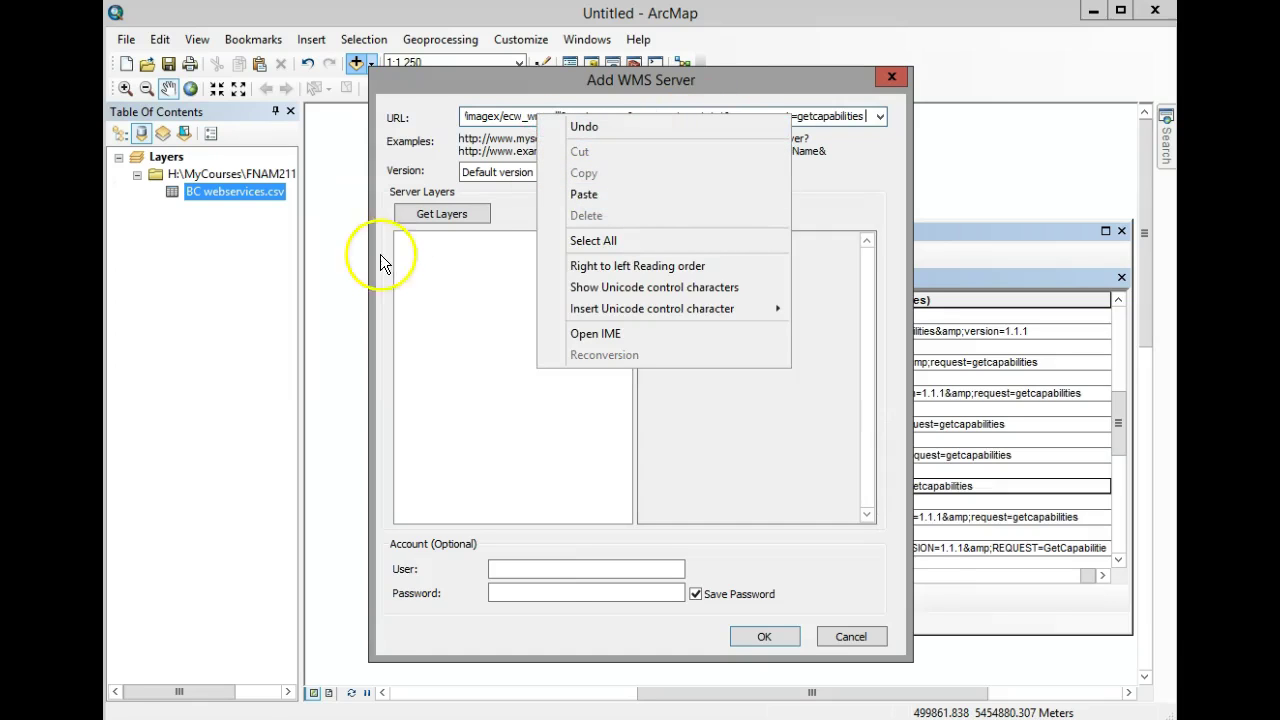
{"action": "left_click", "coordinate": [439, 213]}
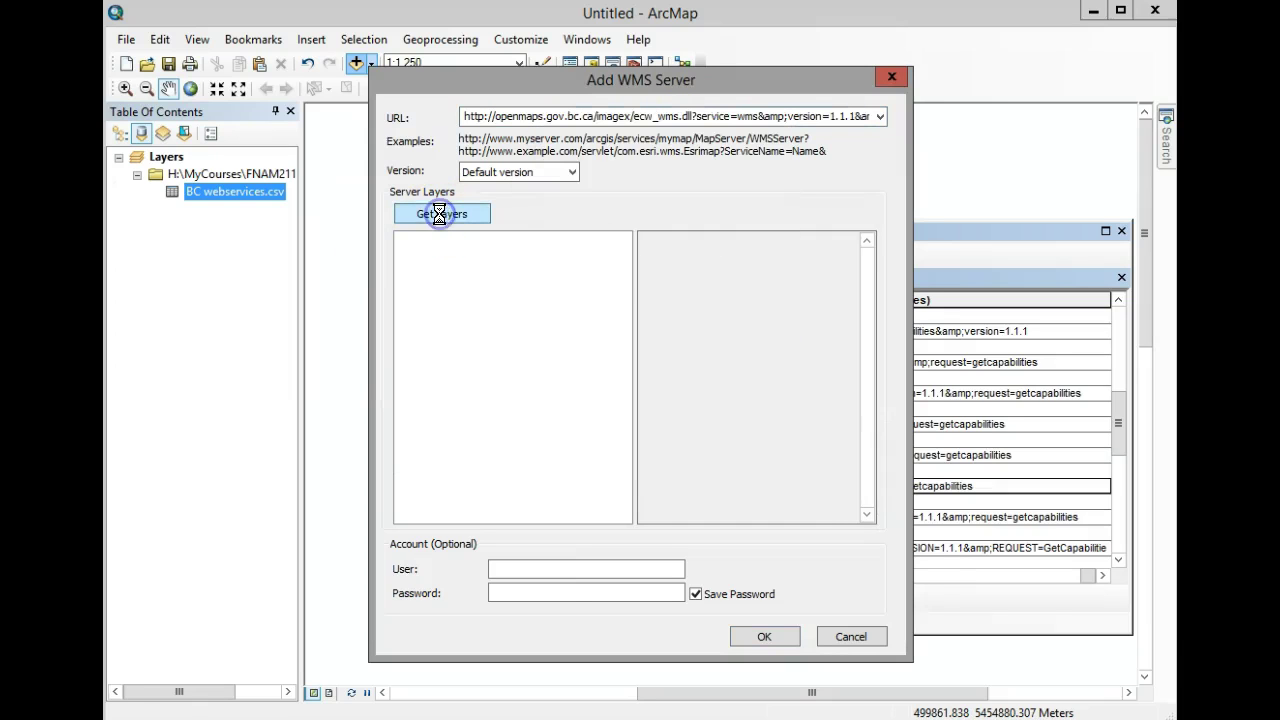
{"action": "left_click", "coordinate": [439, 213]}
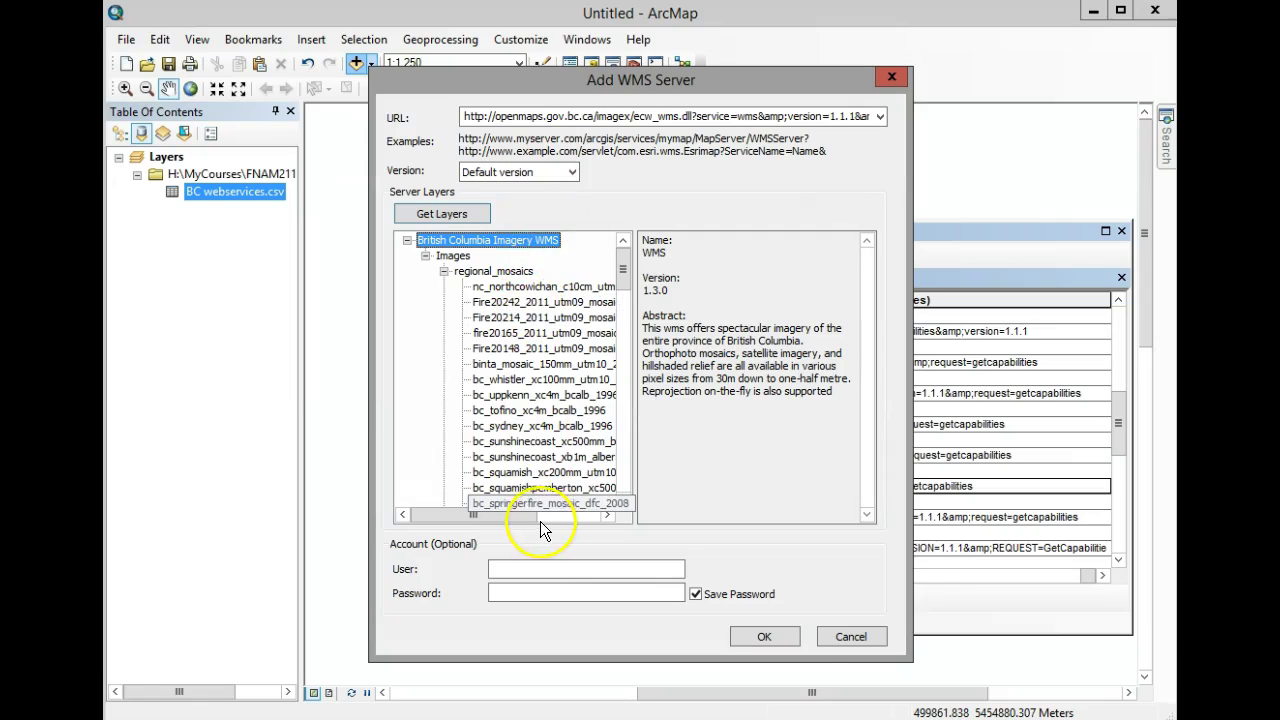
{"action": "left_click", "coordinate": [766, 636]}
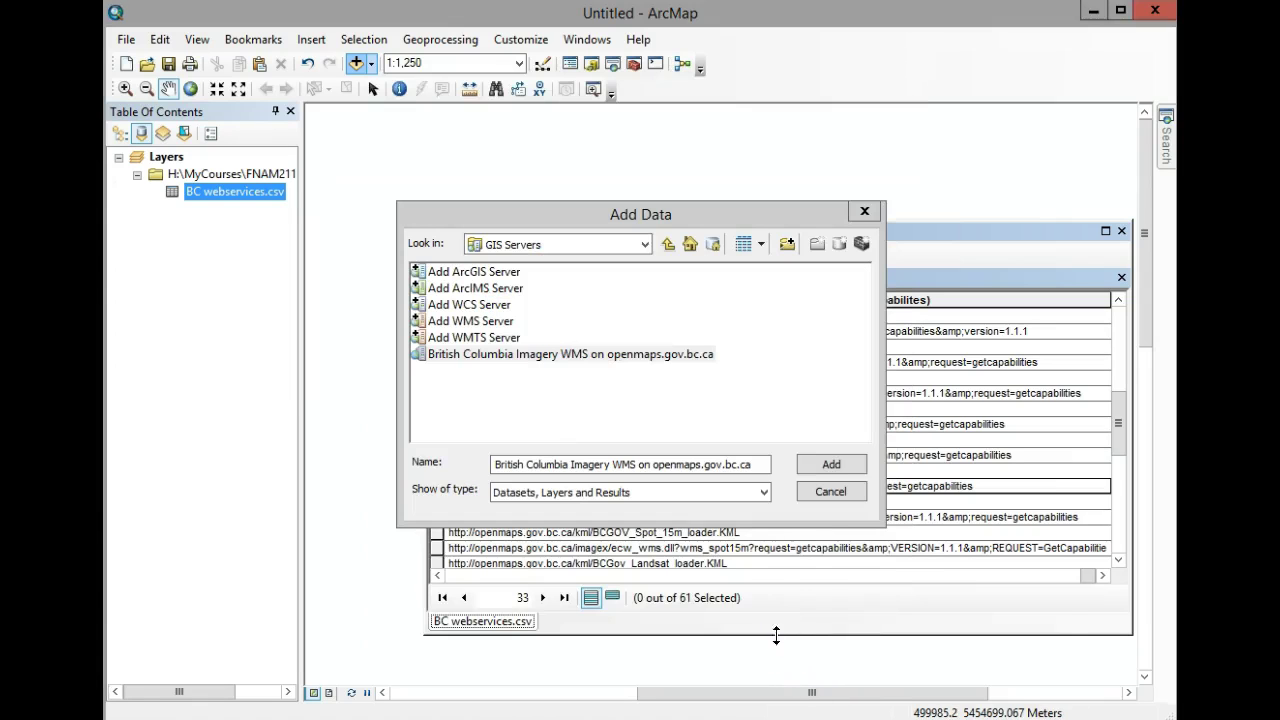
Step: Add the GVRD east mosaic from Images > regional_mosaics, silencing the coordinate warning for this session
{"action": "double_click", "coordinate": [527, 355]}
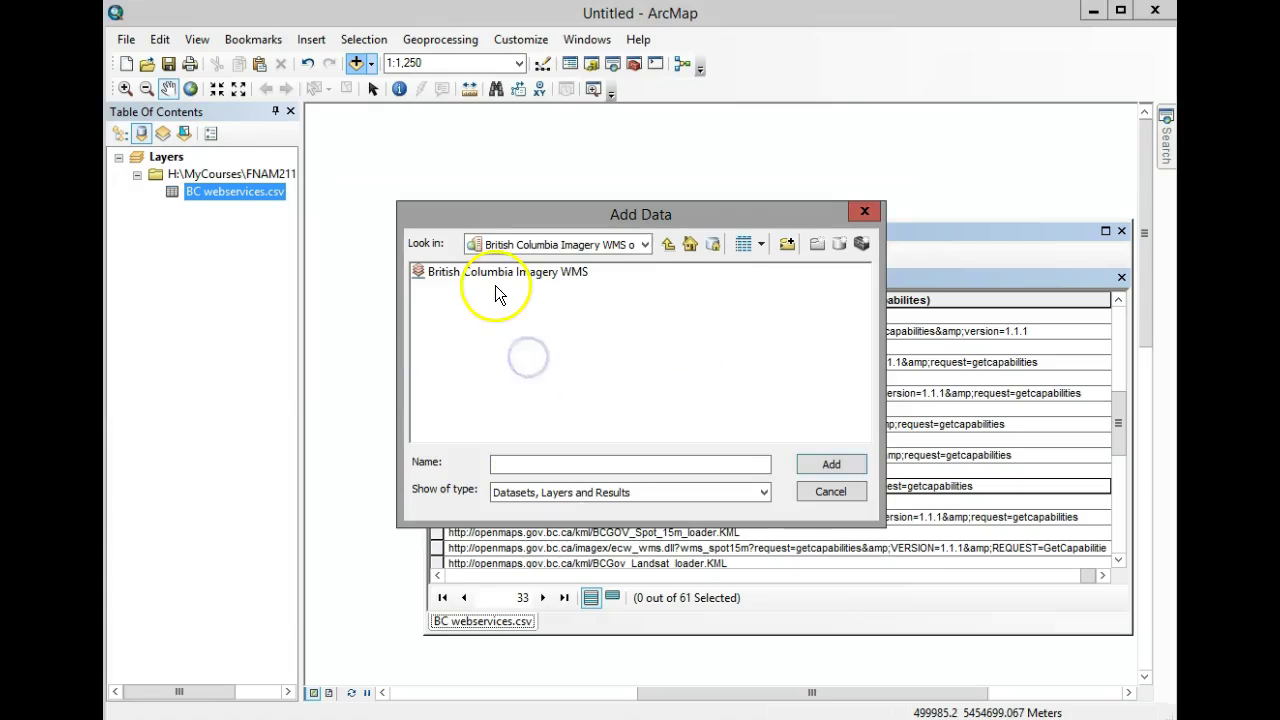
{"action": "double_click", "coordinate": [499, 280]}
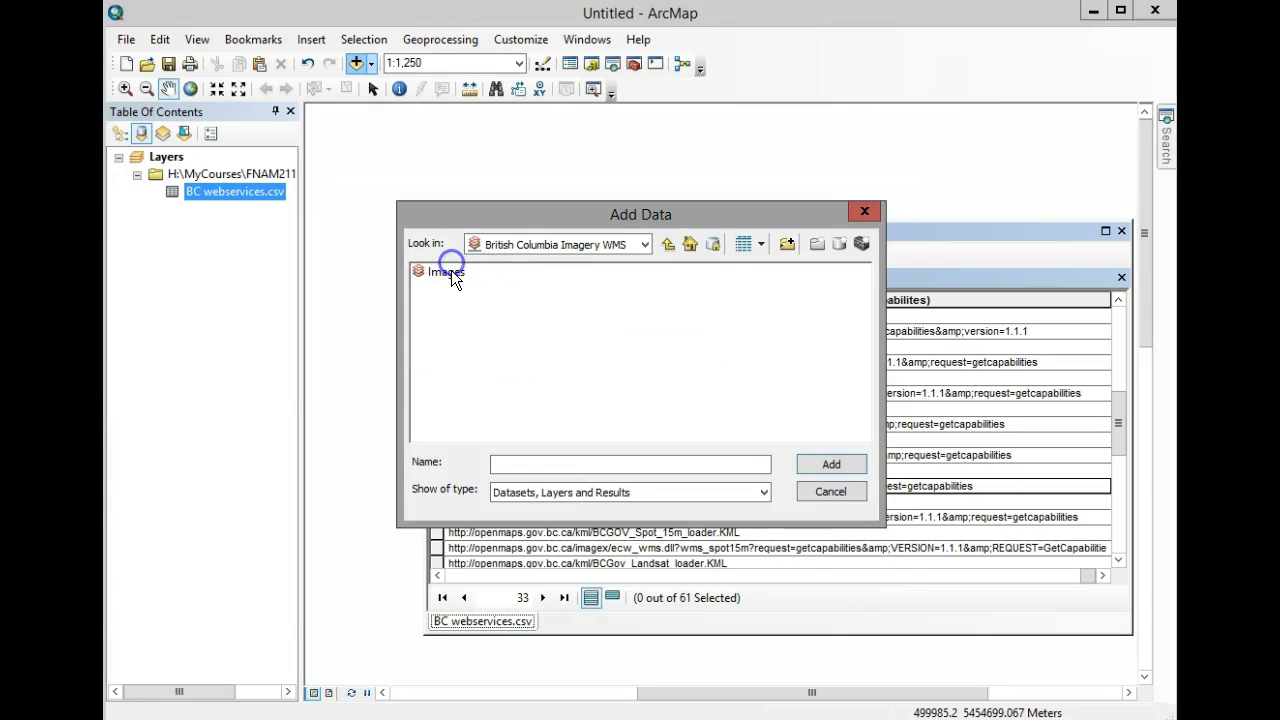
{"action": "double_click", "coordinate": [450, 272]}
{"action": "double_click", "coordinate": [458, 338]}
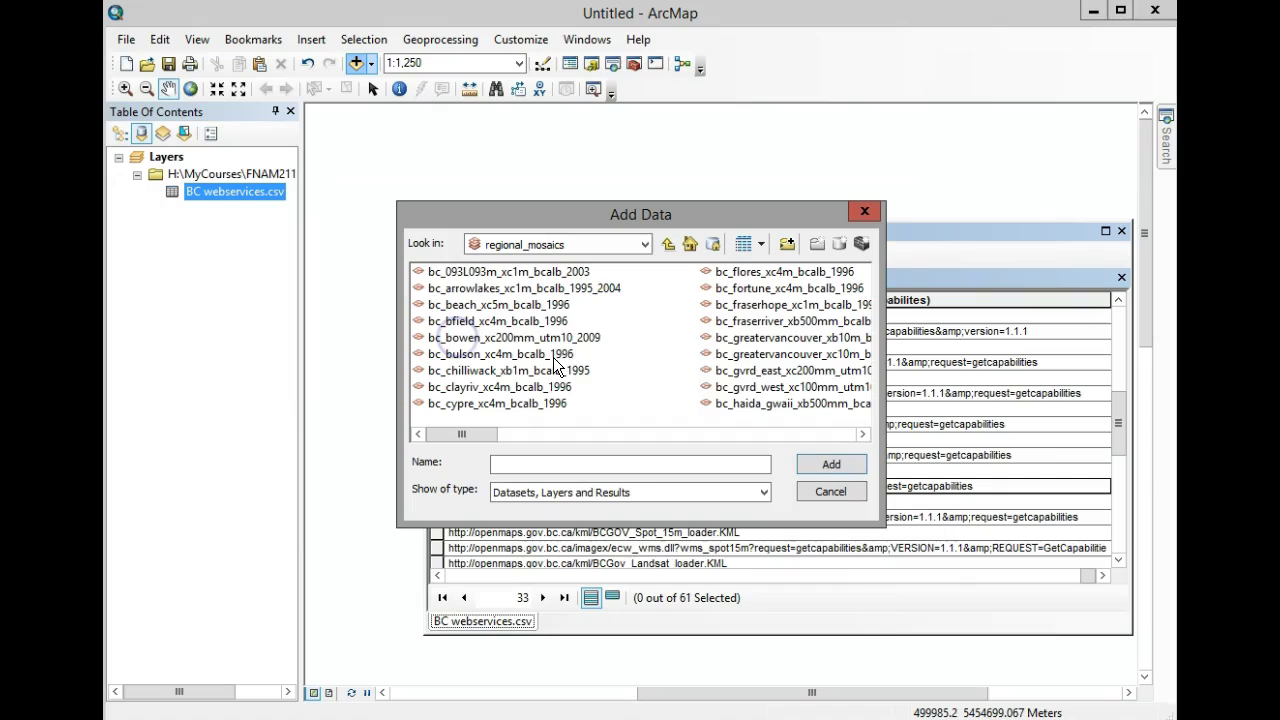
{"action": "left_click", "coordinate": [726, 370]}
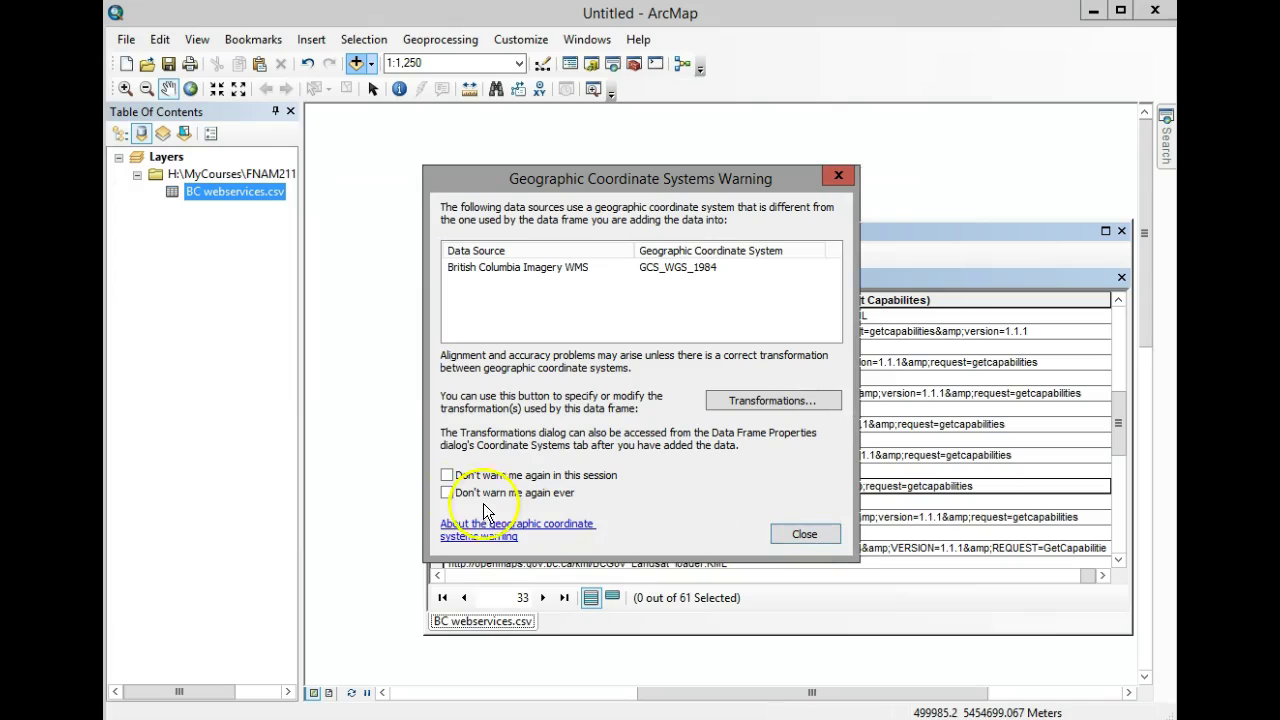
{"action": "left_click", "coordinate": [446, 475]}
{"action": "left_click", "coordinate": [791, 537]}
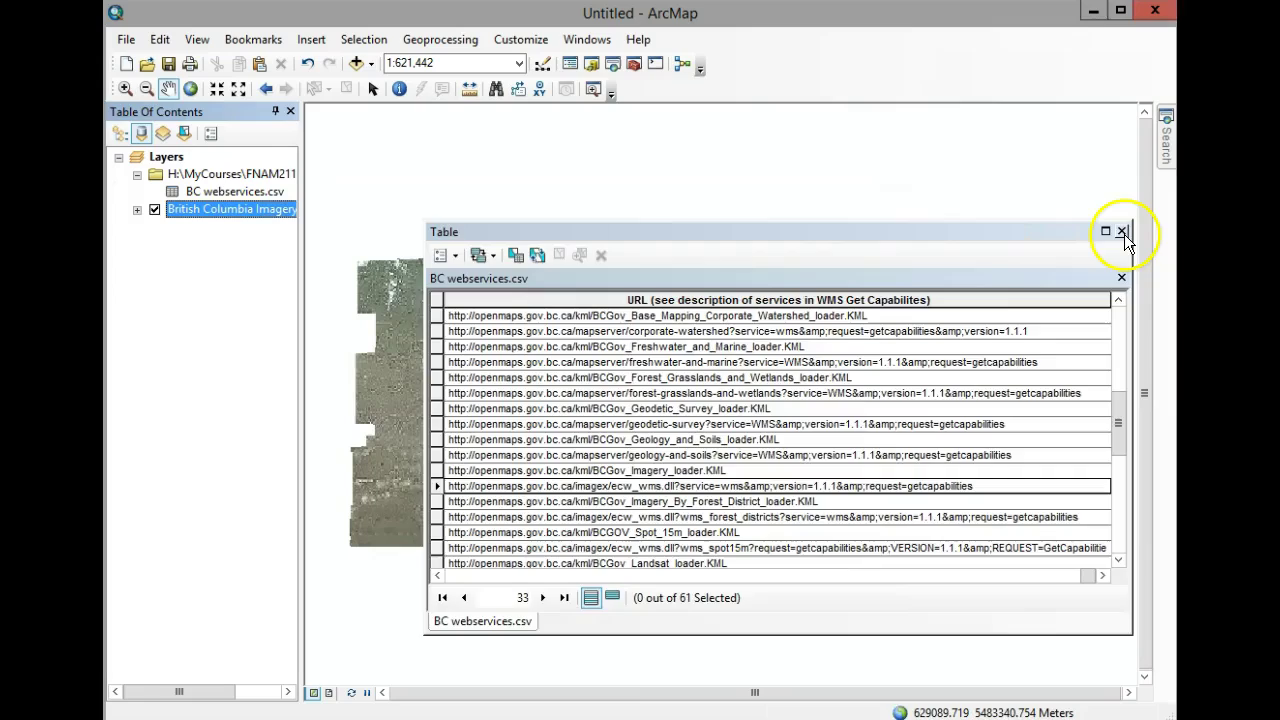
Step: Close the webservices table, zoom to 1:200,000 and pan to frame the Fraser River
{"action": "left_click", "coordinate": [1121, 230]}
{"action": "scroll", "coordinate": [450, 460], "scroll_direction": "up", "scroll_amount": 5}
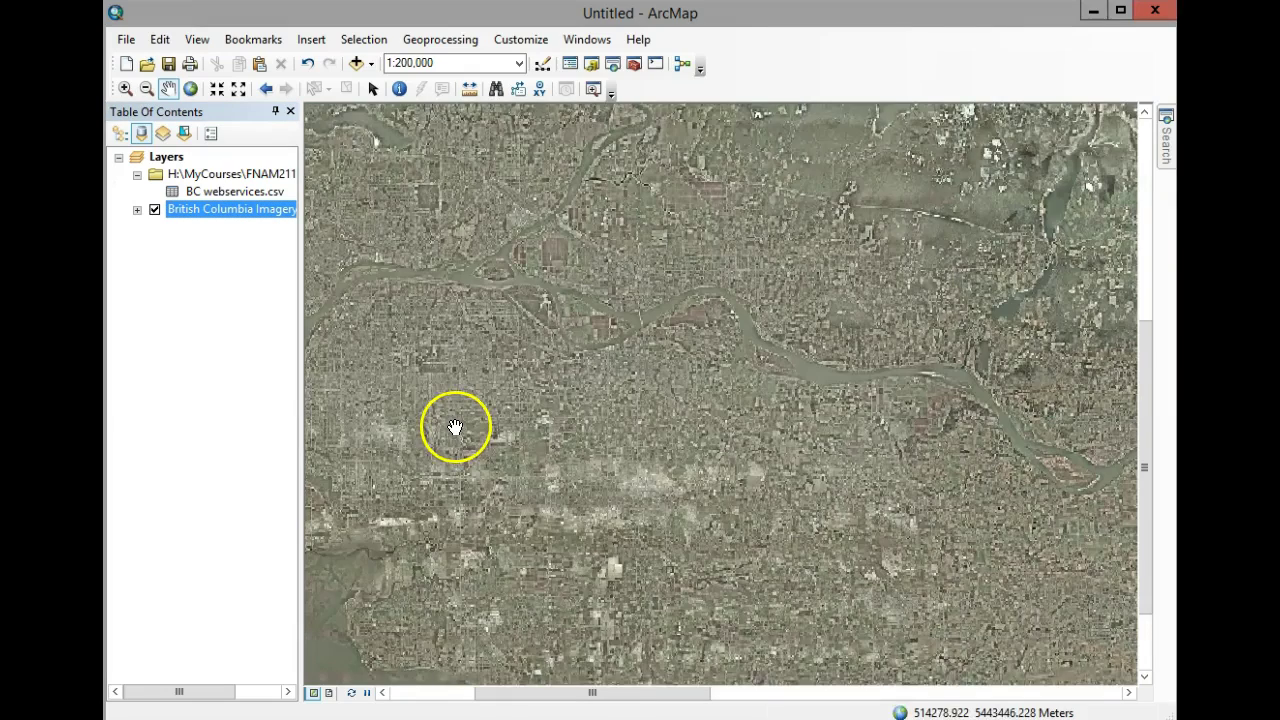
{"action": "left_click_drag", "start_coordinate": [457, 429], "coordinate": [742, 486]}
{"action": "left_click_drag", "start_coordinate": [691, 445], "coordinate": [534, 297]}
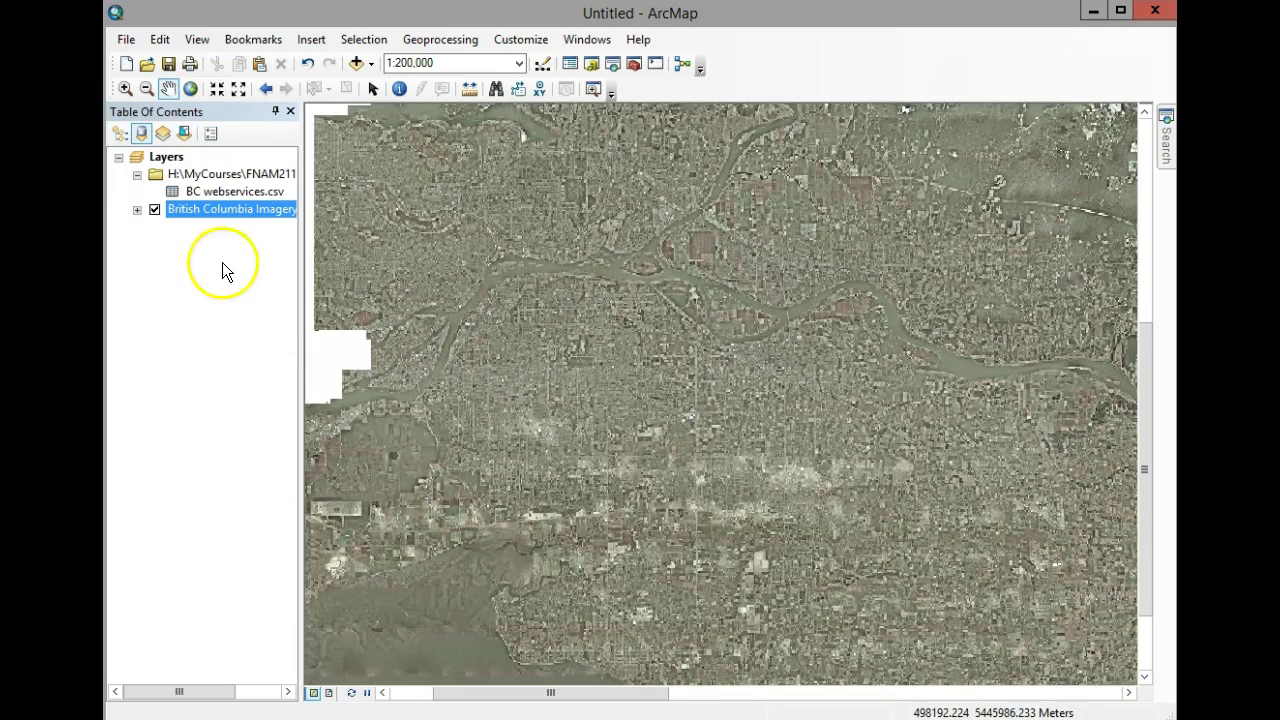
Step: In Add Data, navigate from regional_mosaics back up to Folder Connections
{"action": "left_click", "coordinate": [356, 63]}
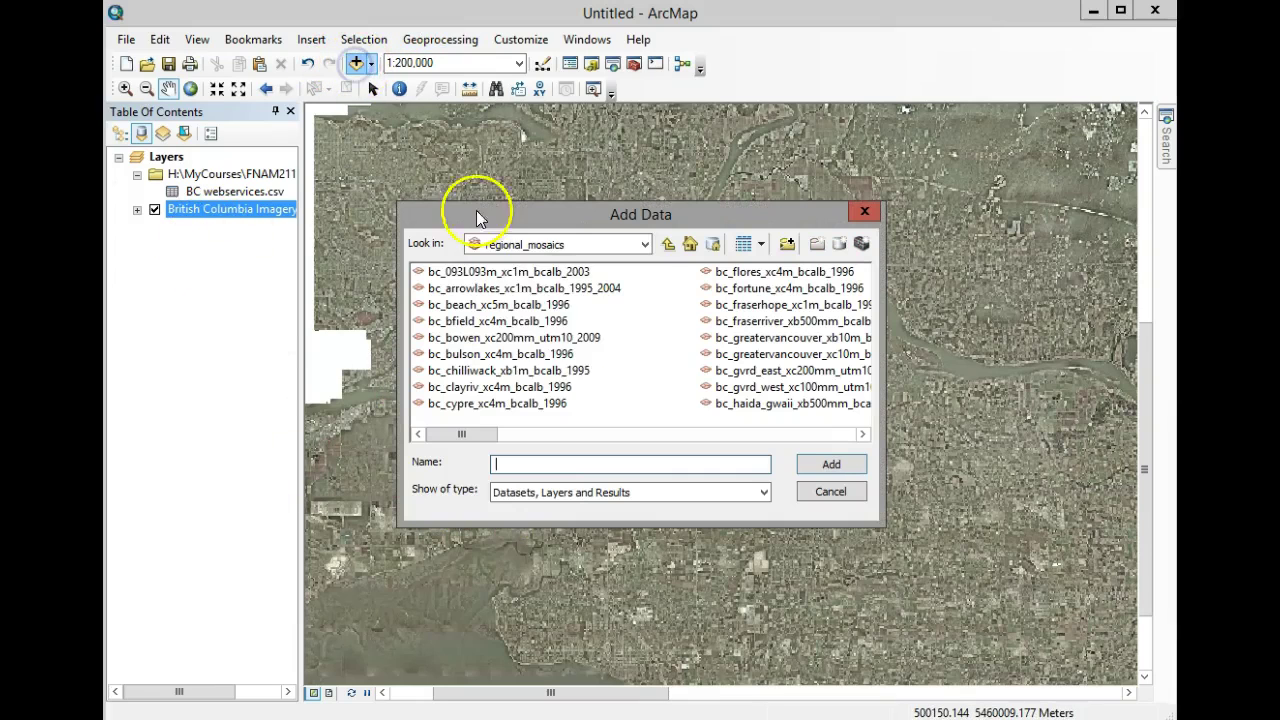
{"action": "left_click", "coordinate": [667, 244]}
{"action": "left_click", "coordinate": [667, 244]}
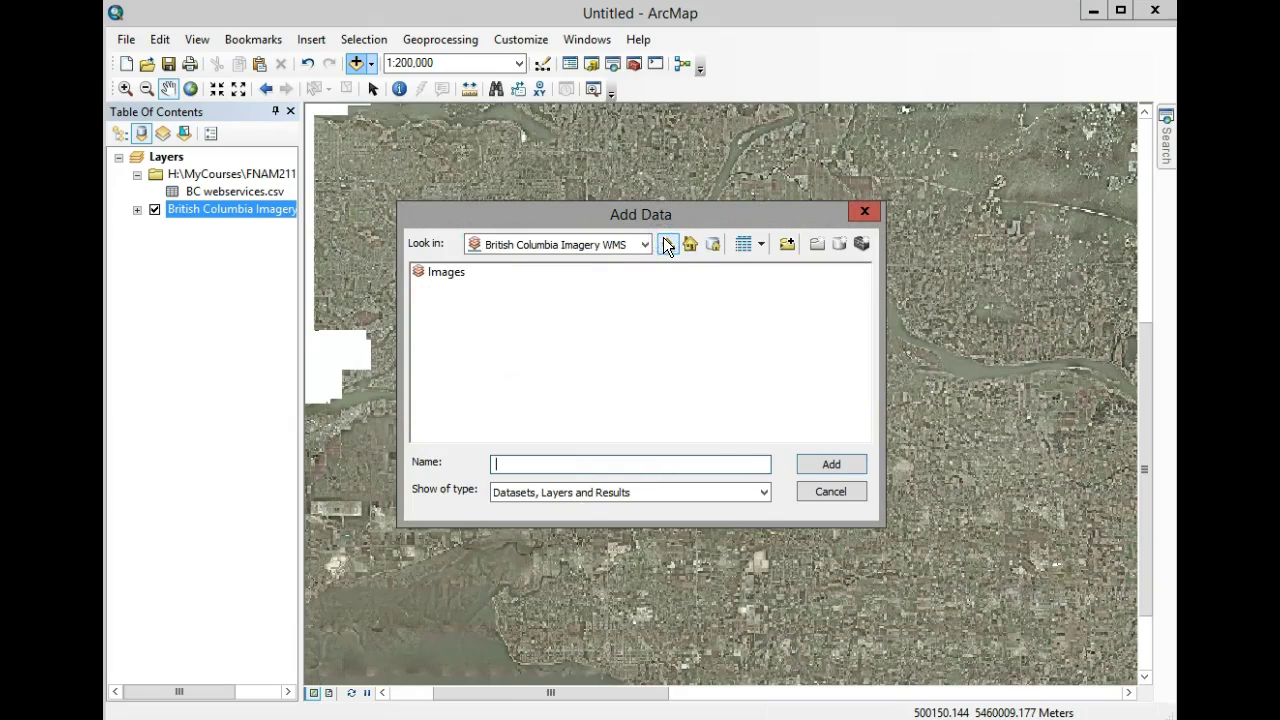
{"action": "left_click", "coordinate": [667, 244]}
{"action": "left_click", "coordinate": [667, 244]}
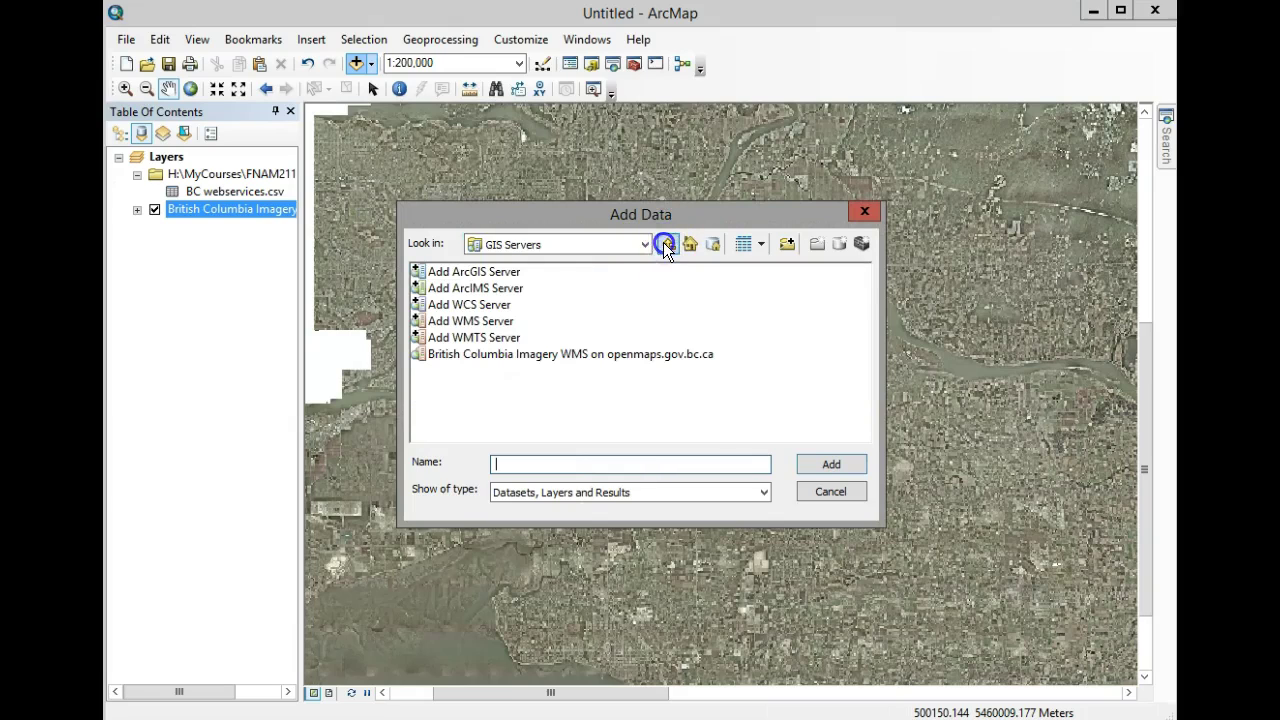
{"action": "left_click", "coordinate": [667, 244]}
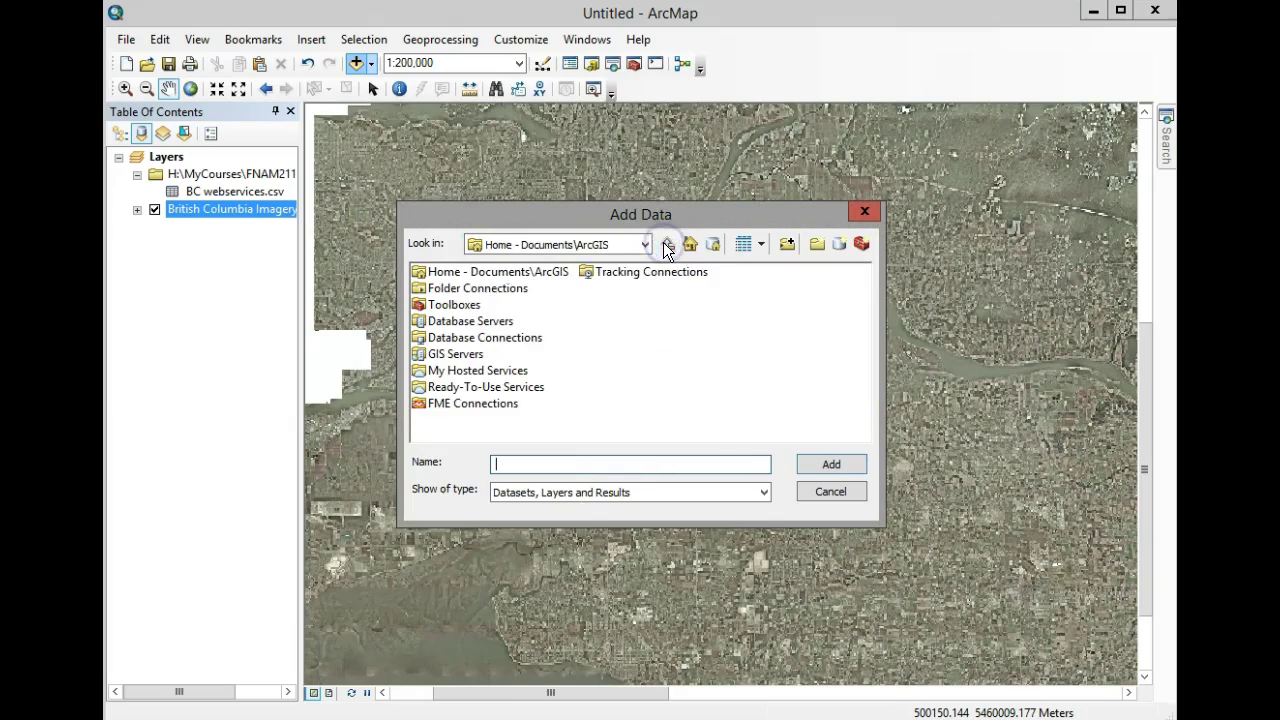
{"action": "double_click", "coordinate": [488, 288]}
Step: Add the Trail feature class from the A12_BCIT_Fitness_Trail geodatabase's Trail_Features dataset
{"action": "double_click", "coordinate": [495, 270]}
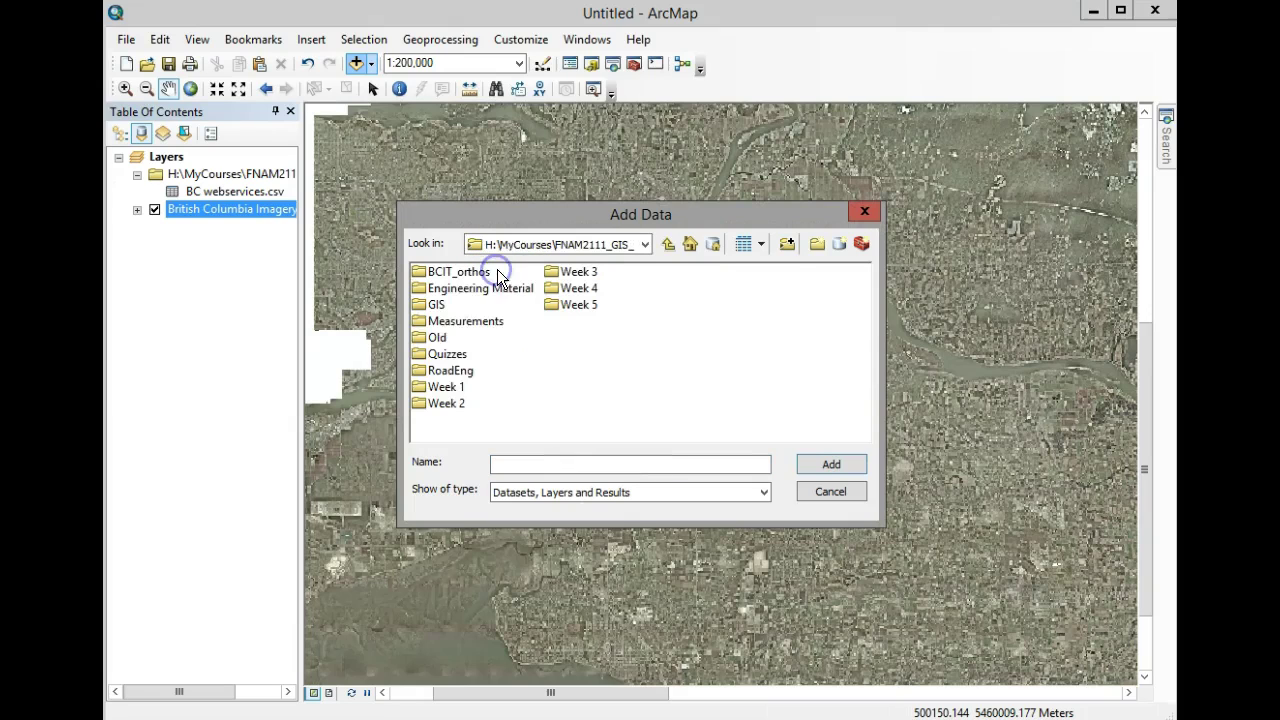
{"action": "double_click", "coordinate": [436, 305]}
{"action": "double_click", "coordinate": [436, 305]}
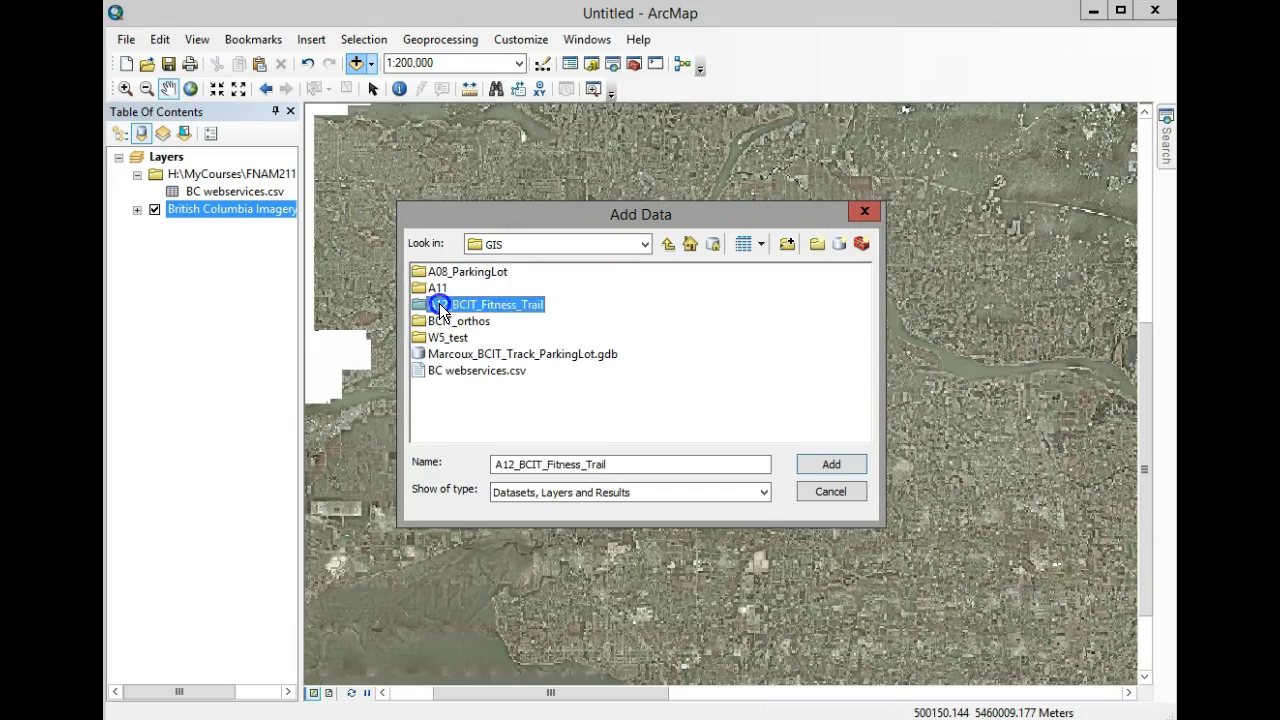
{"action": "double_click", "coordinate": [450, 288]}
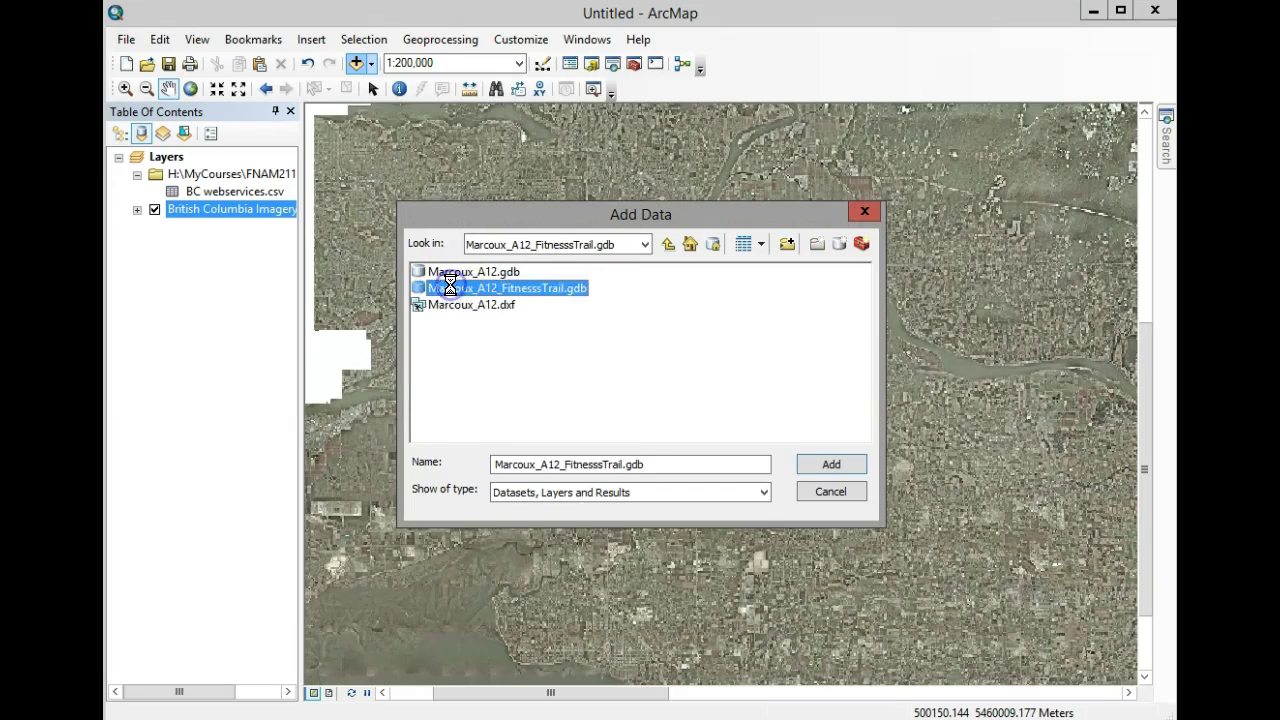
{"action": "left_click", "coordinate": [448, 289]}
{"action": "double_click", "coordinate": [448, 289]}
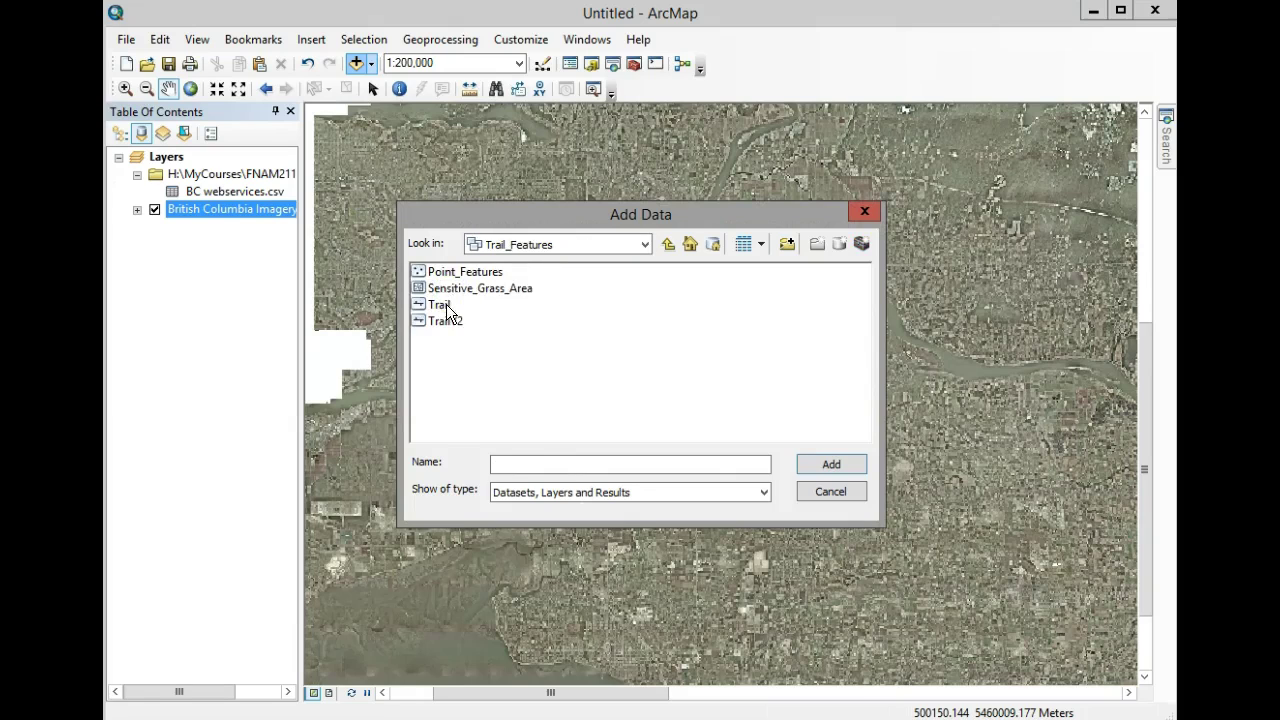
{"action": "left_click", "coordinate": [446, 304]}
{"action": "left_click", "coordinate": [828, 465]}
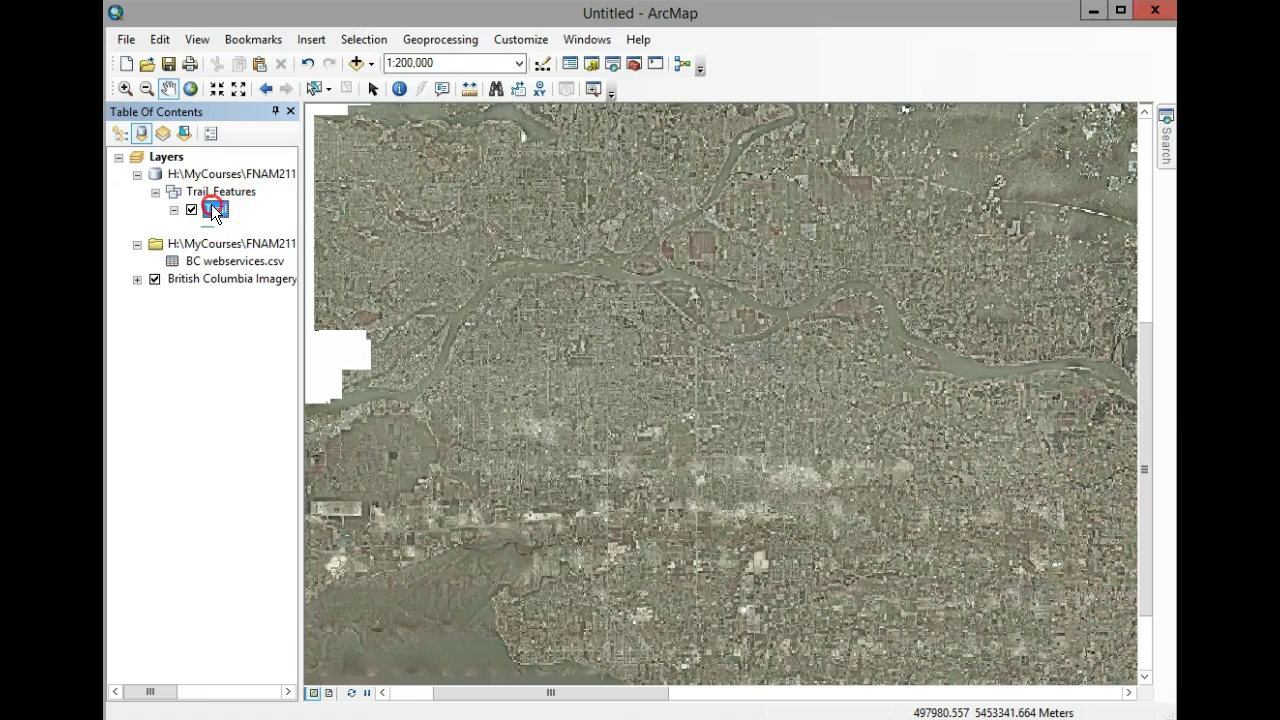
Step: Zoom to the Trail layer (1:697) and list the table of contents by drawing order
{"action": "right_click", "coordinate": [213, 207]}
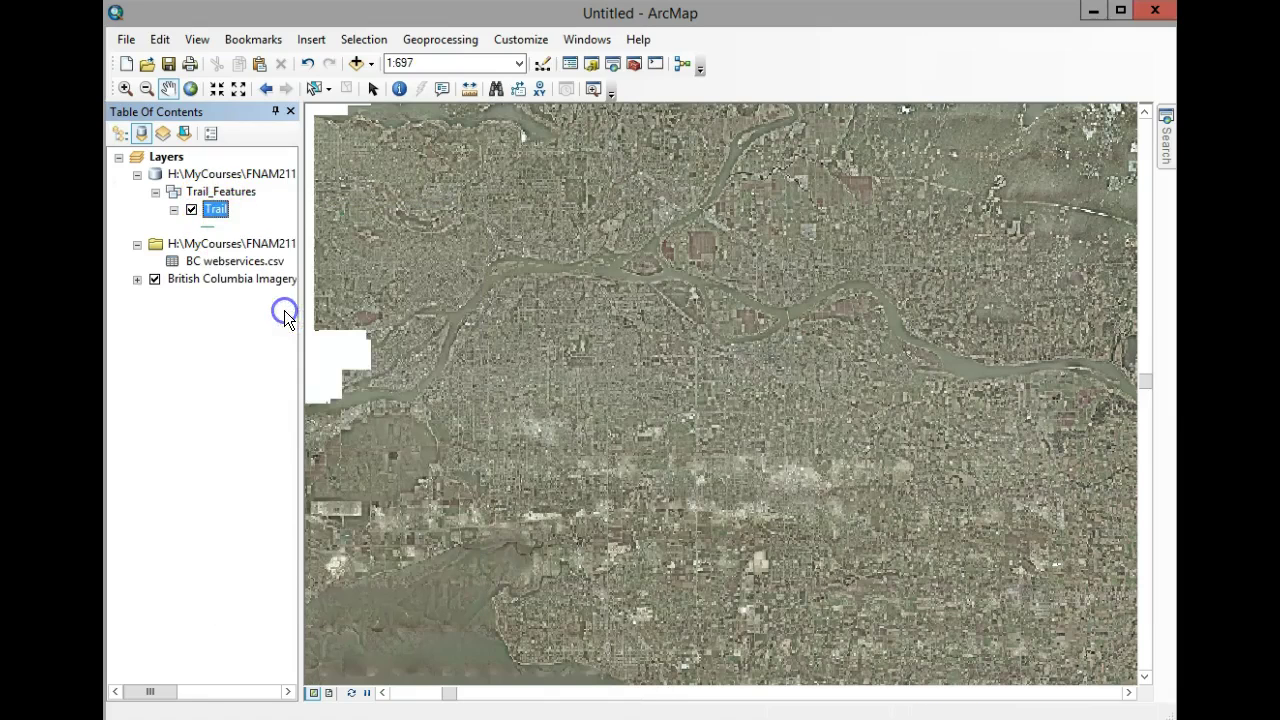
{"action": "left_click", "coordinate": [284, 308]}
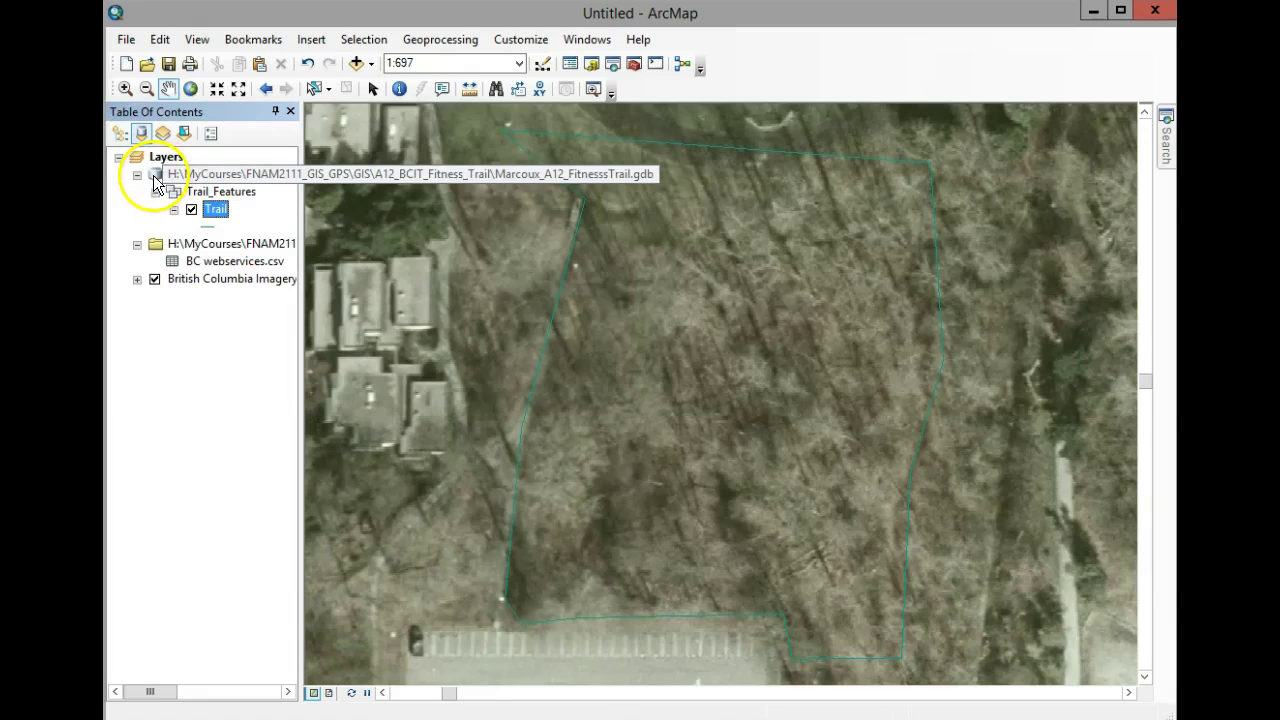
{"action": "left_click", "coordinate": [191, 262]}
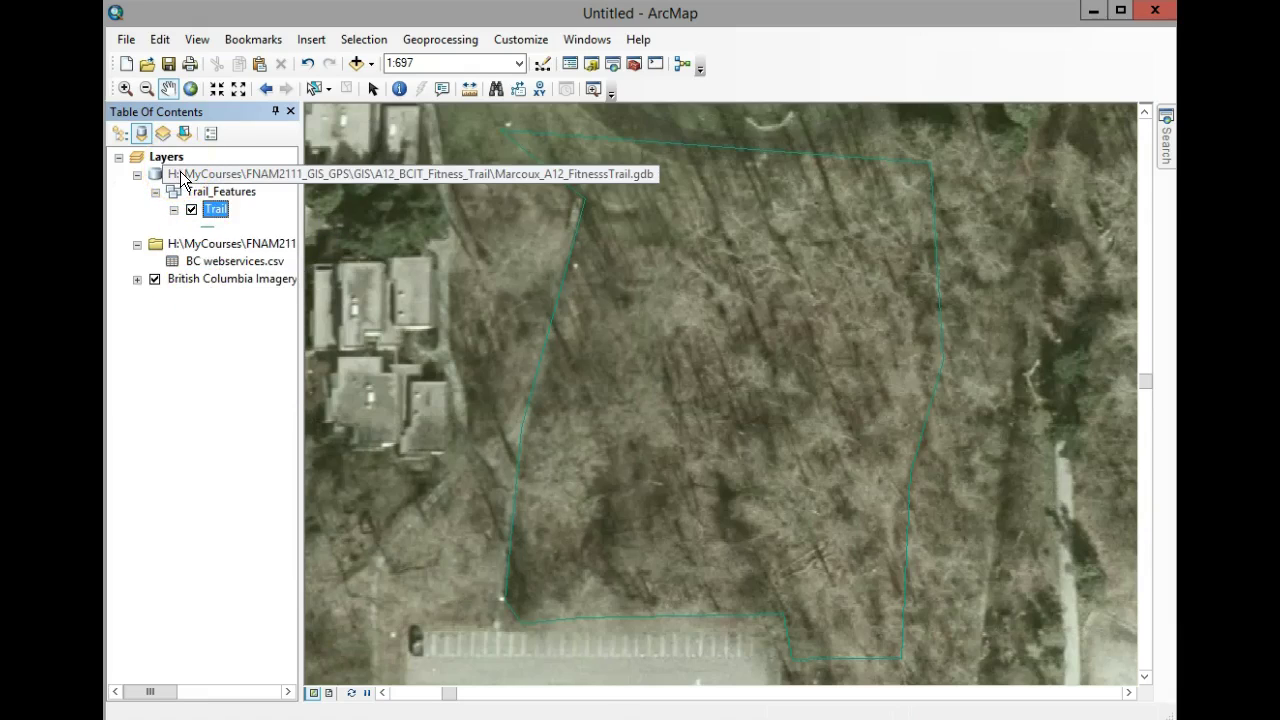
{"action": "left_click", "coordinate": [120, 134]}
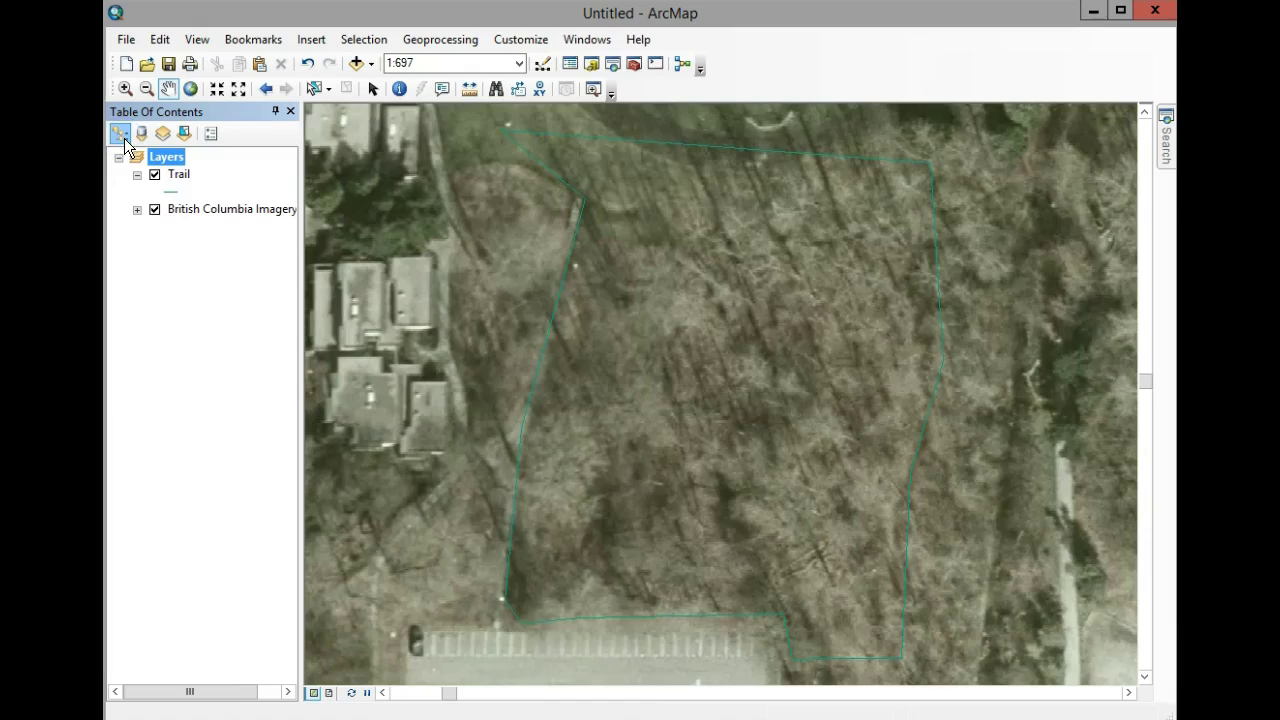